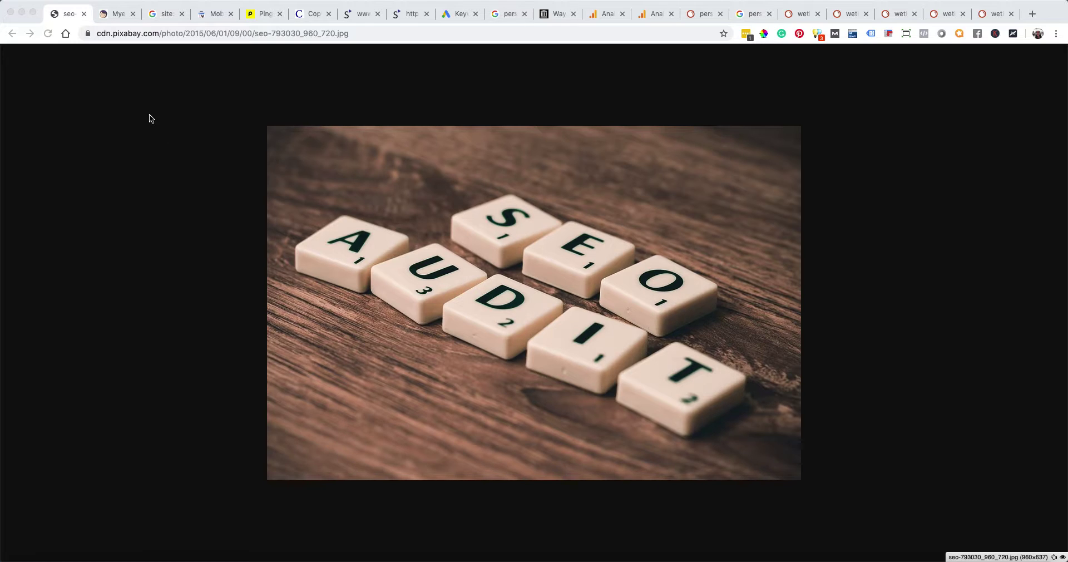
Step: Look through the Personality Types XYZ homepage, from the shop menu and banner down to the footer links
click(116, 15)
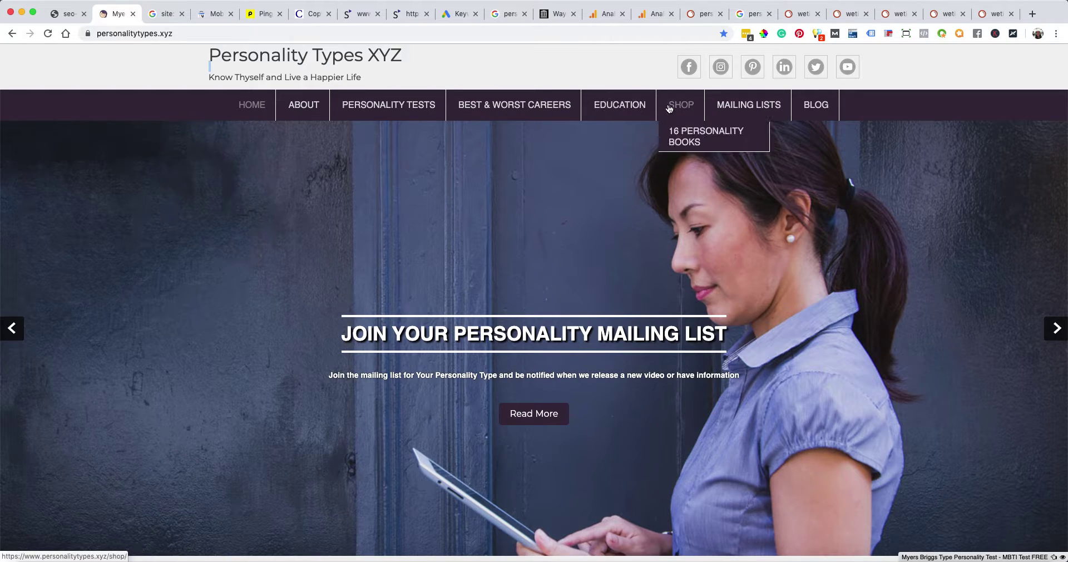
mouse_move(688, 138)
scroll(655, 206, down, 15)
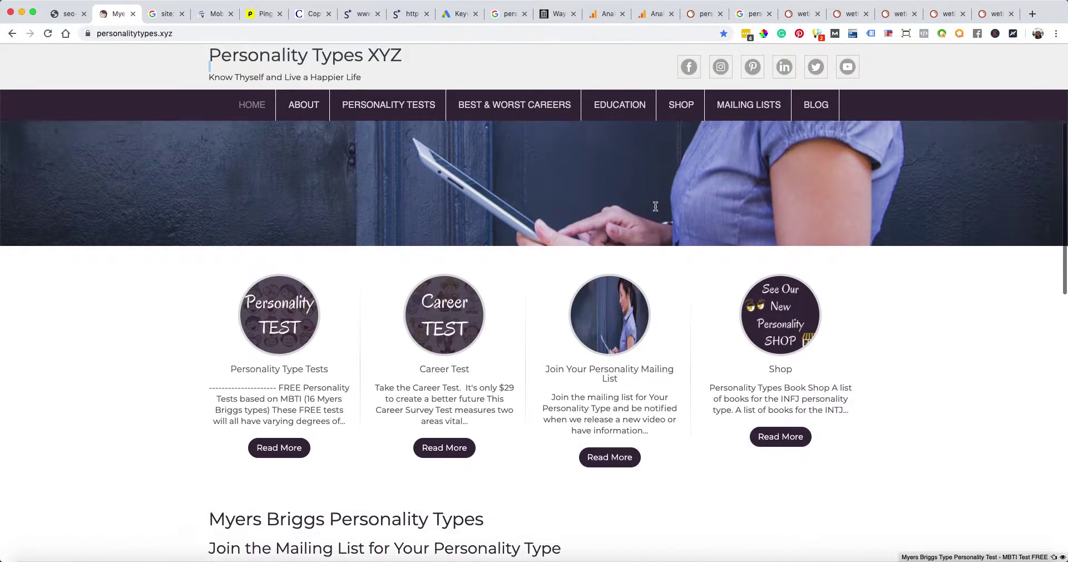
scroll(655, 206, down, 5)
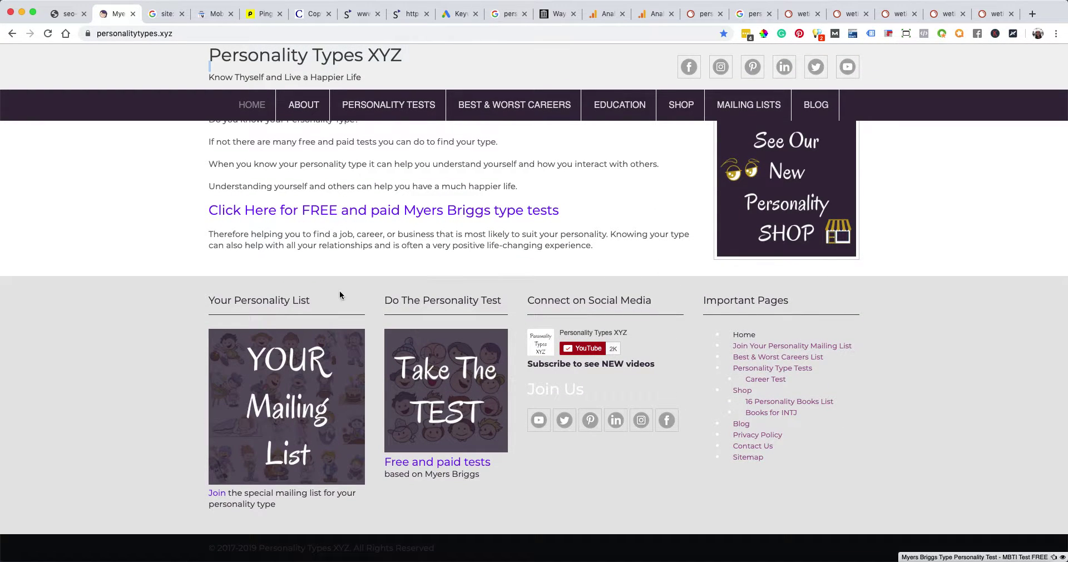
scroll(936, 427, up, 20)
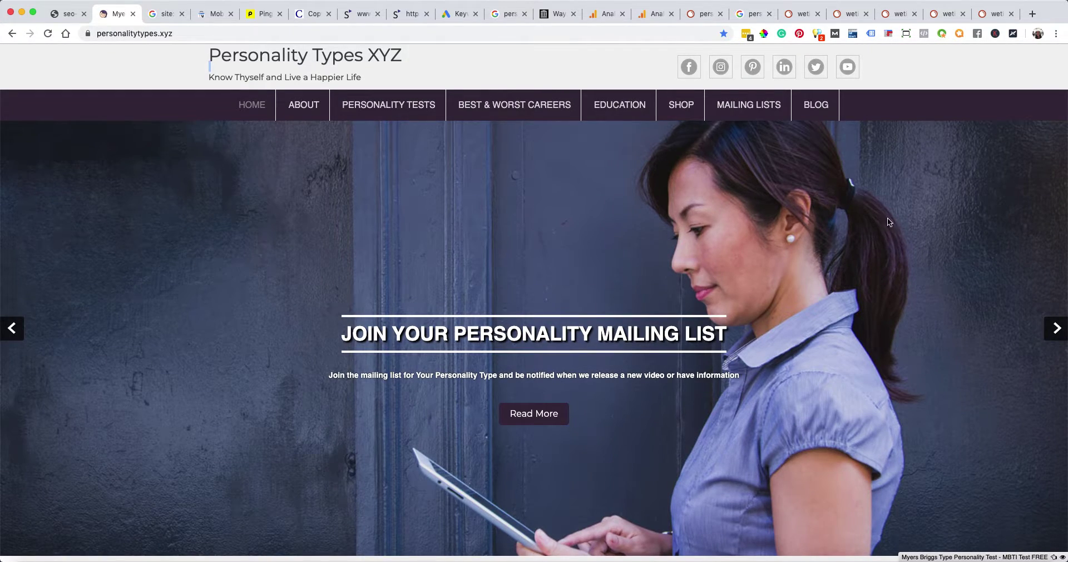
scroll(923, 256, down, 10)
scroll(924, 258, down, 5)
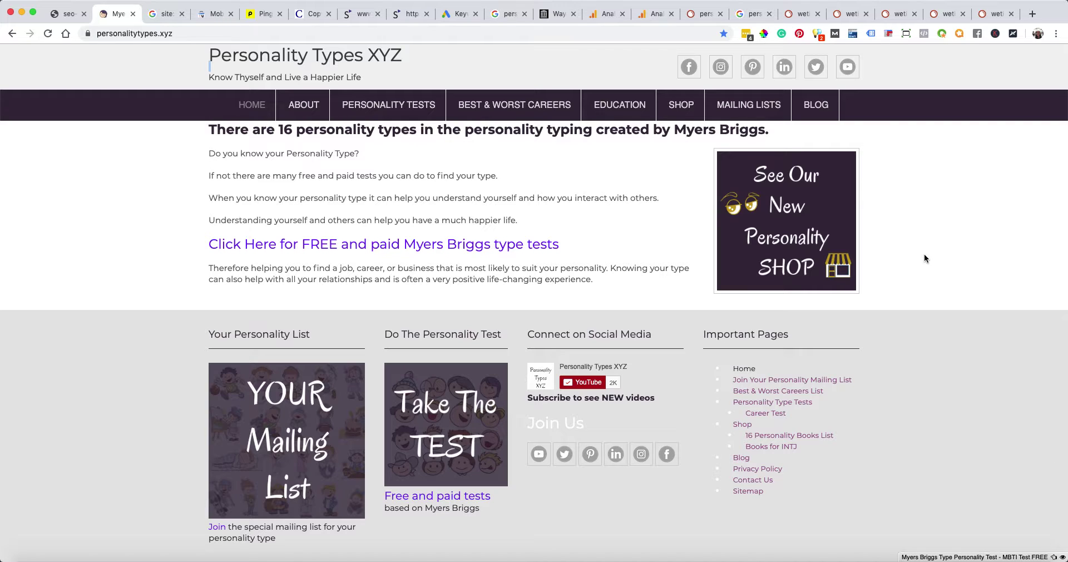
scroll(925, 256, up, 15)
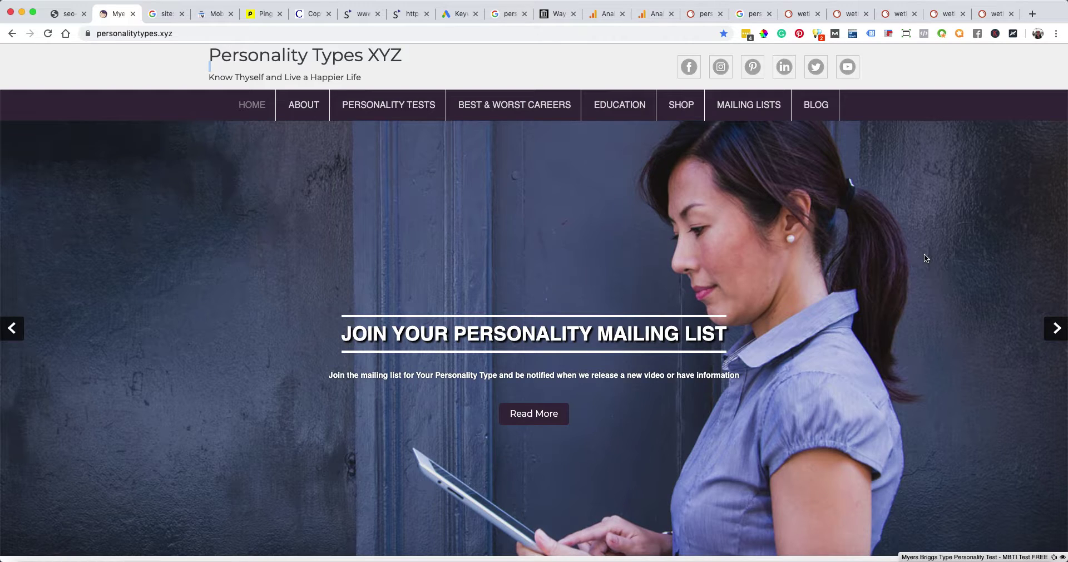
Step: Examine the Google results for site:personalitytypes.xyz, including results page 7, to see which pages are indexed
click(166, 16)
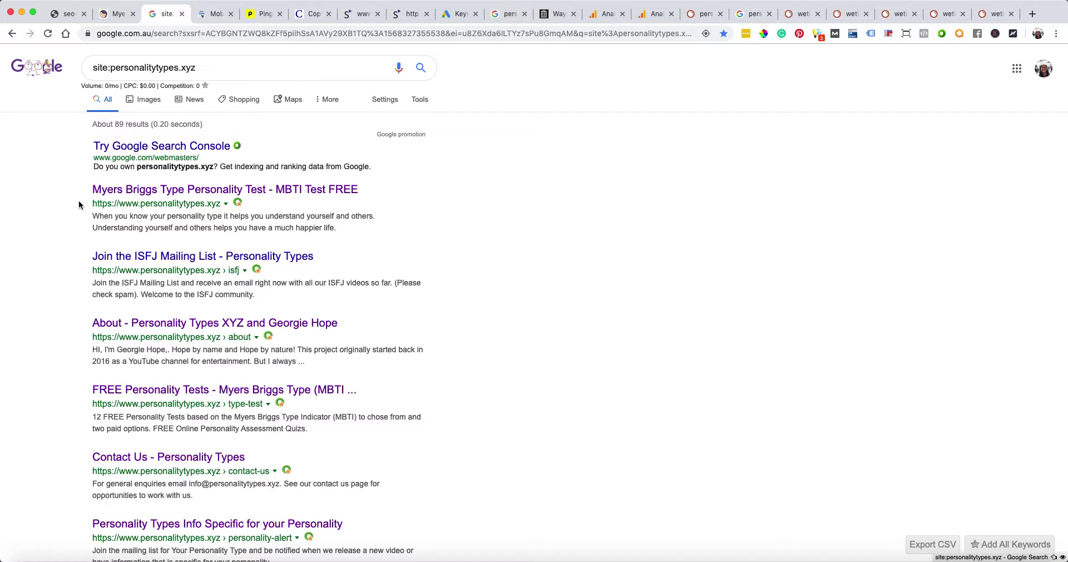
scroll(78, 225, down, 7)
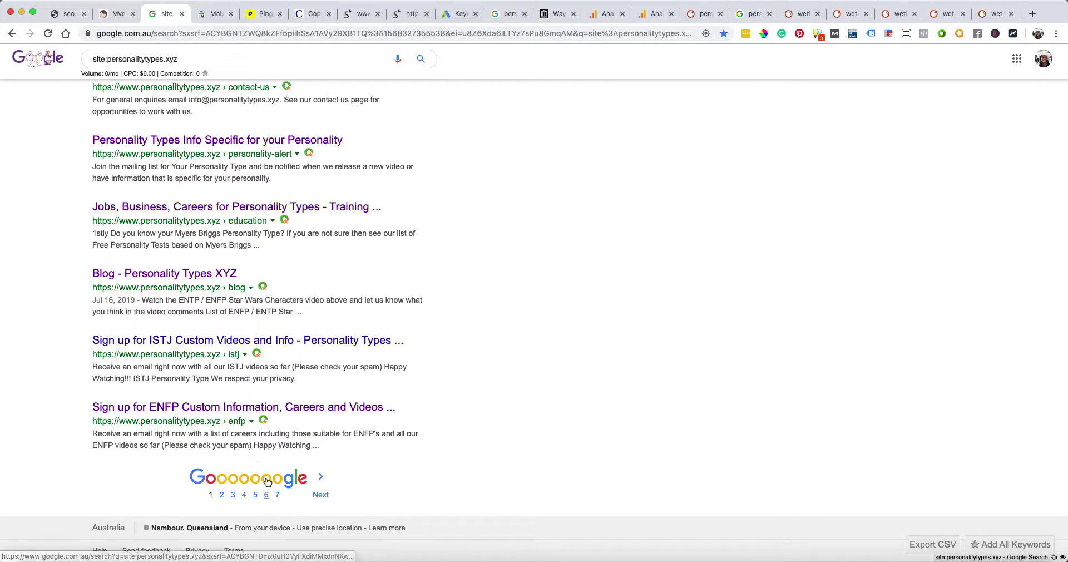
click(277, 495)
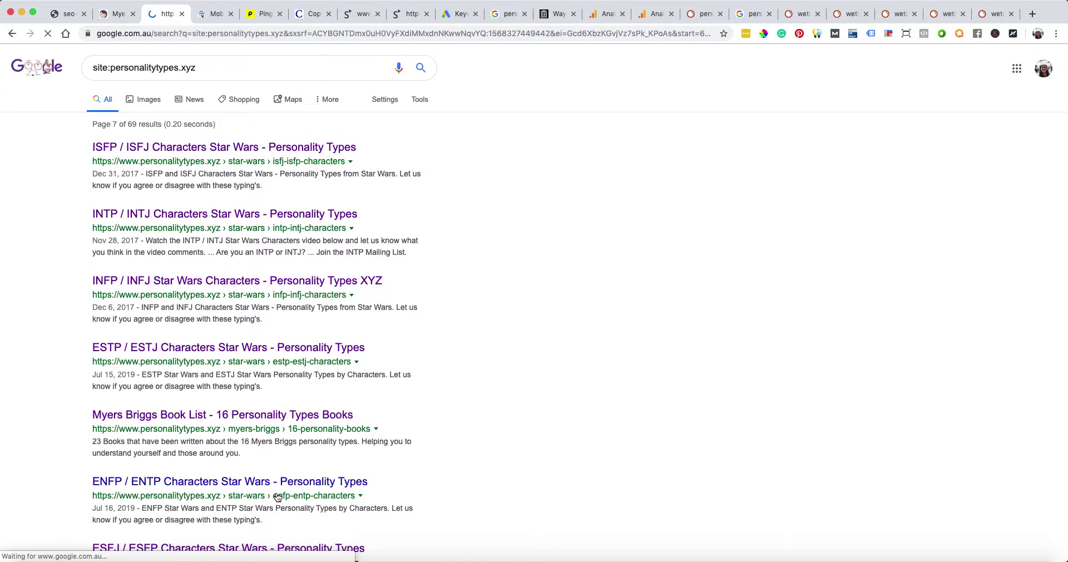
scroll(308, 216, down, 5)
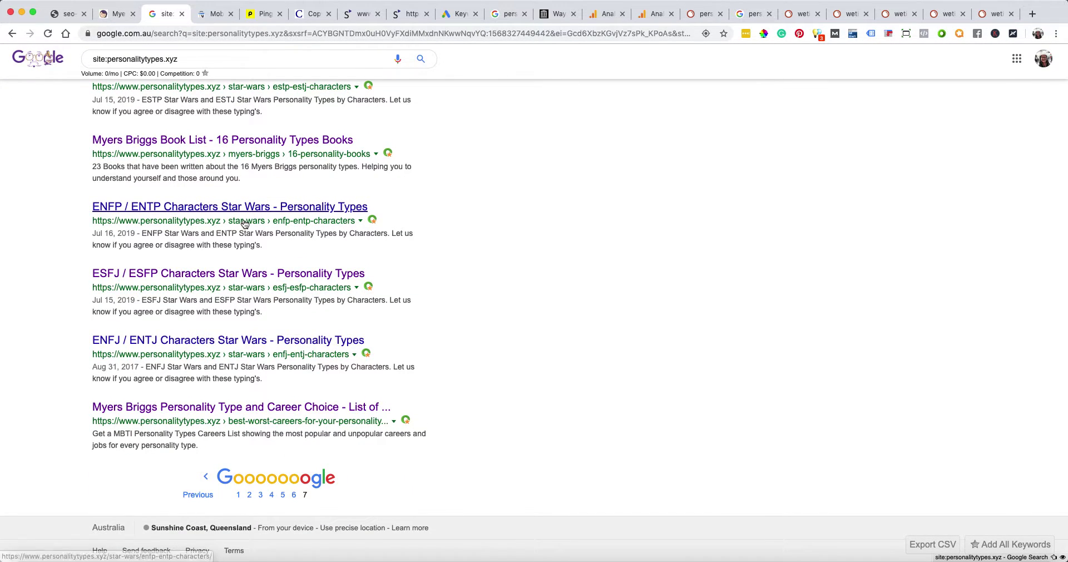
scroll(503, 314, up, 5)
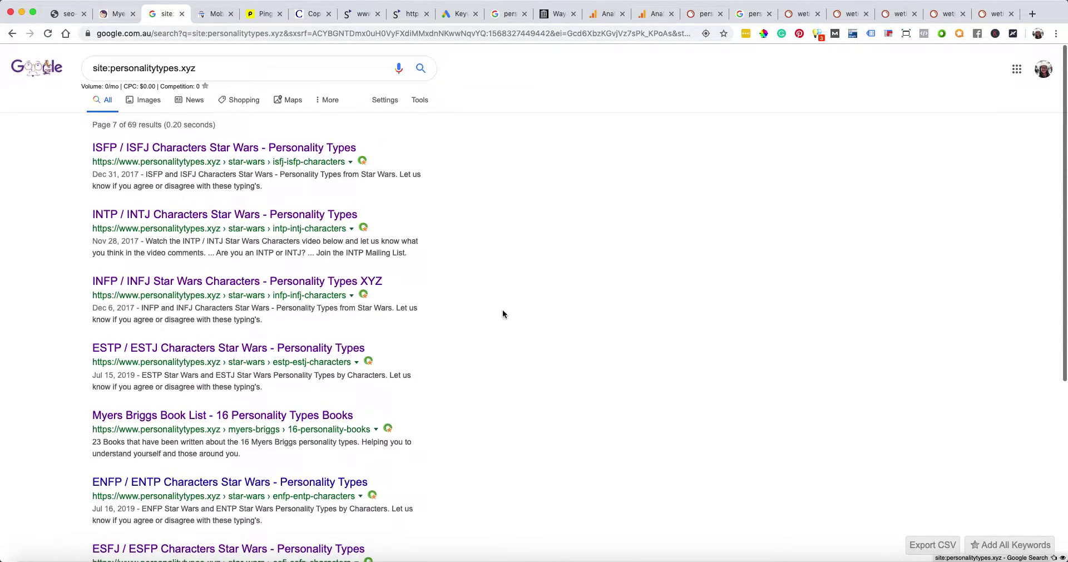
Step: Check the site's Mobile-Friendly Test result and show the available test locations in the Pingdom Website Speed Test
click(211, 14)
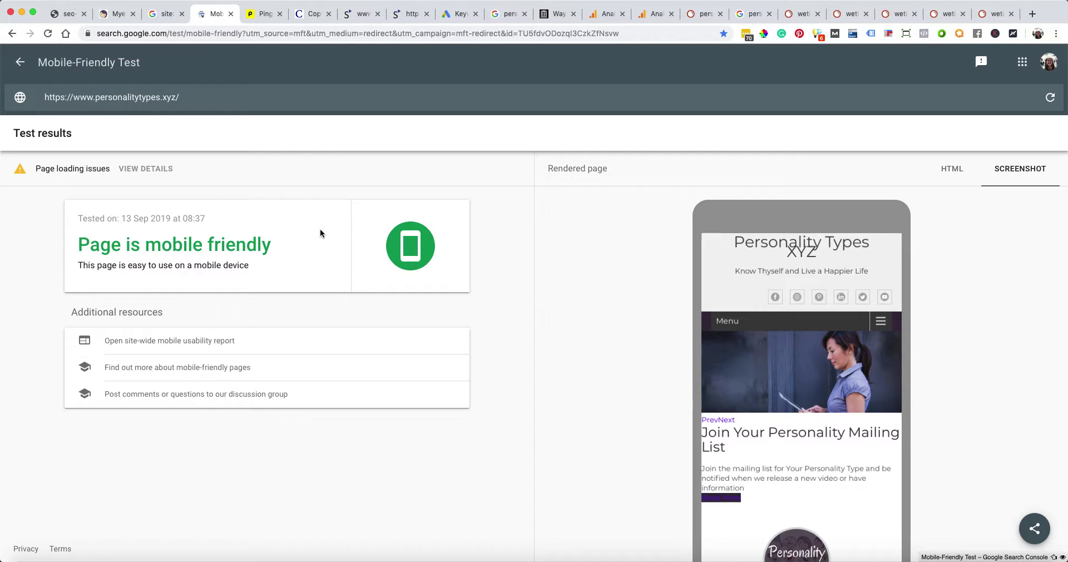
click(260, 14)
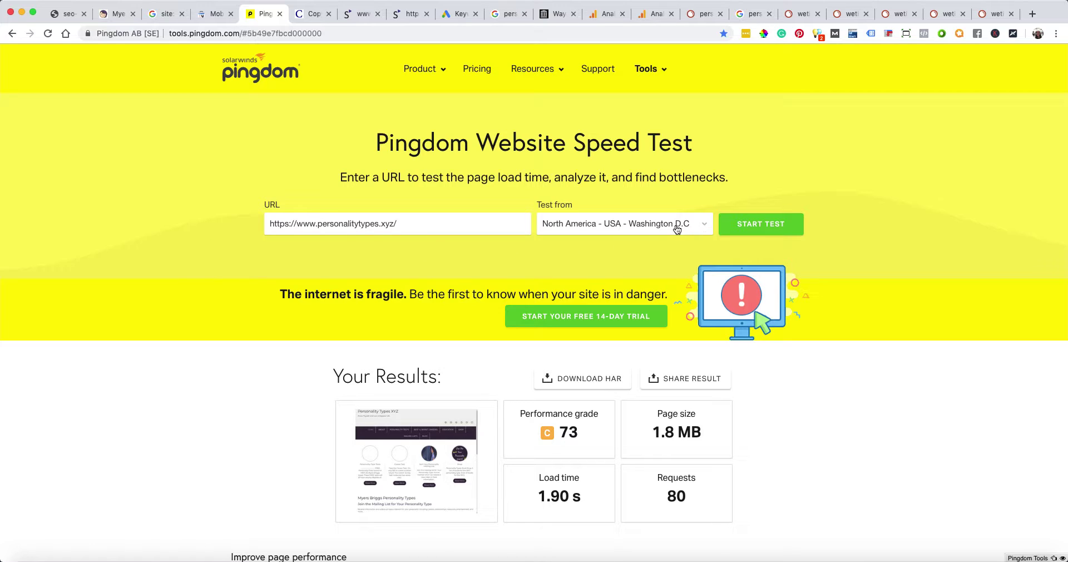
click(703, 229)
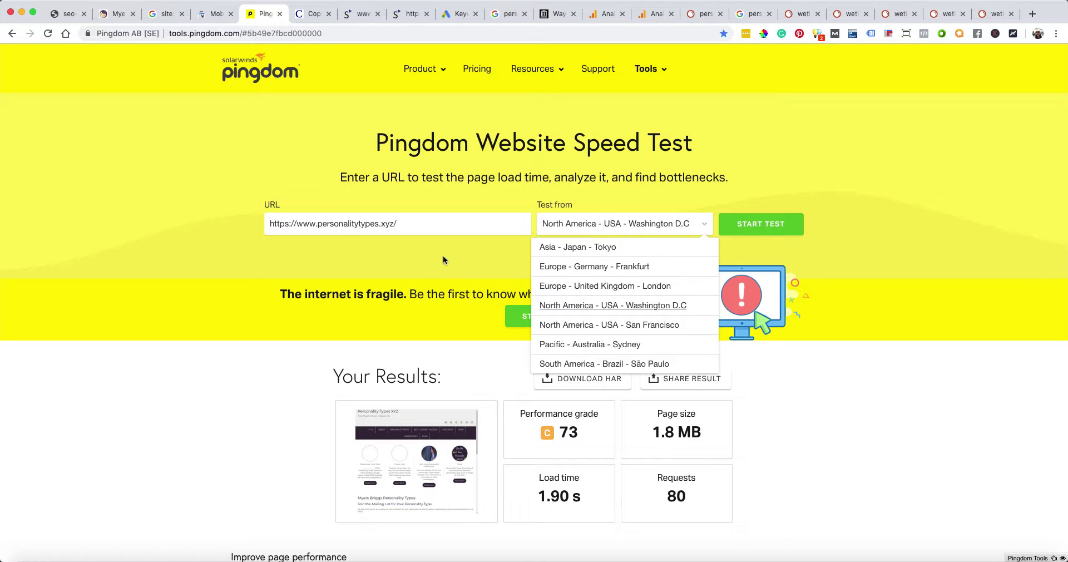
click(311, 15)
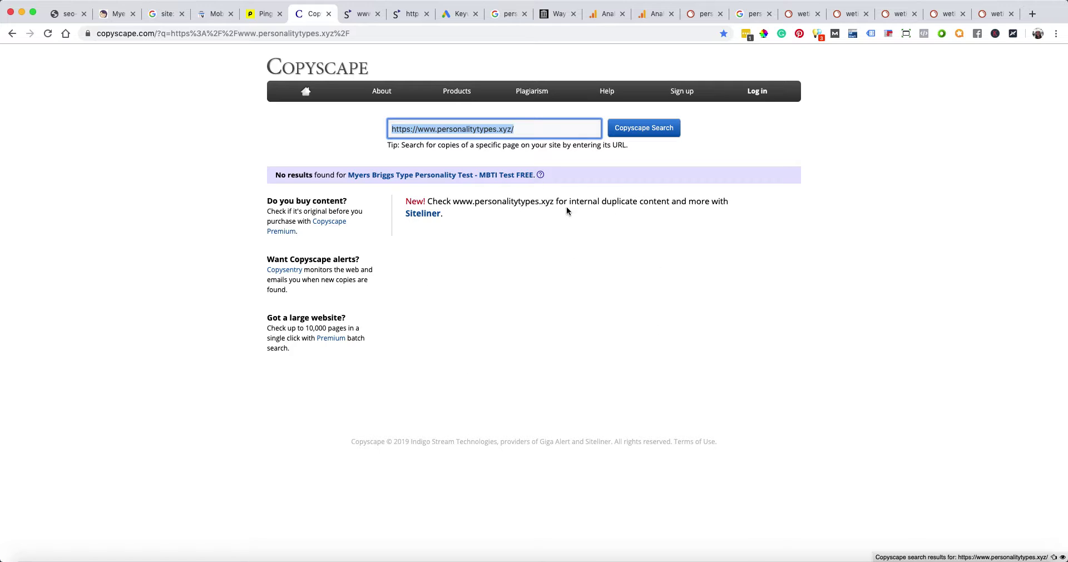
click(359, 17)
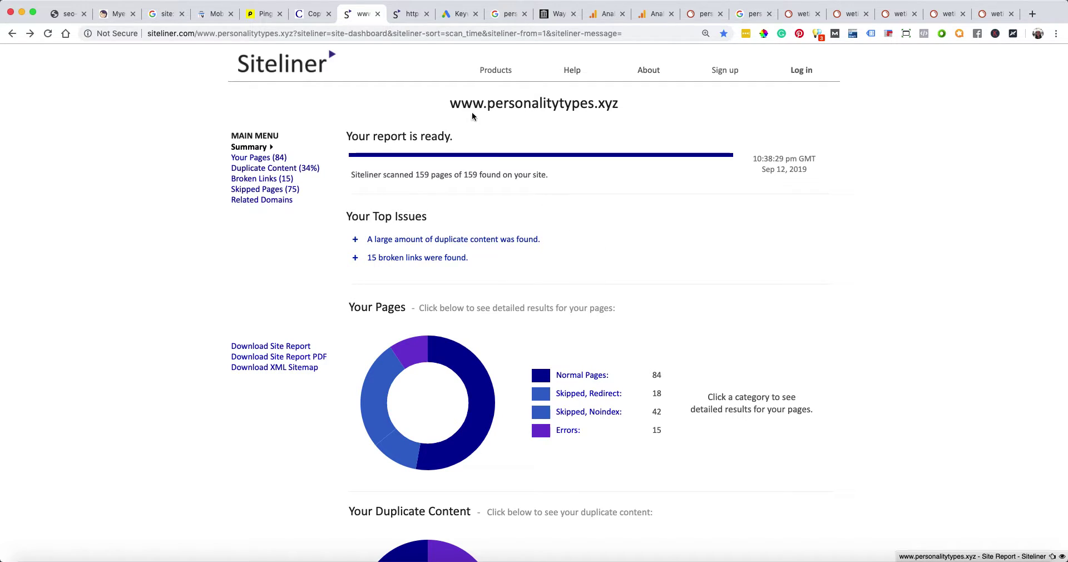
Step: Examine the duplicate content highlighted by Siteliner across the INFJ books-to-read page, from the introduction to the notebooks section
click(405, 19)
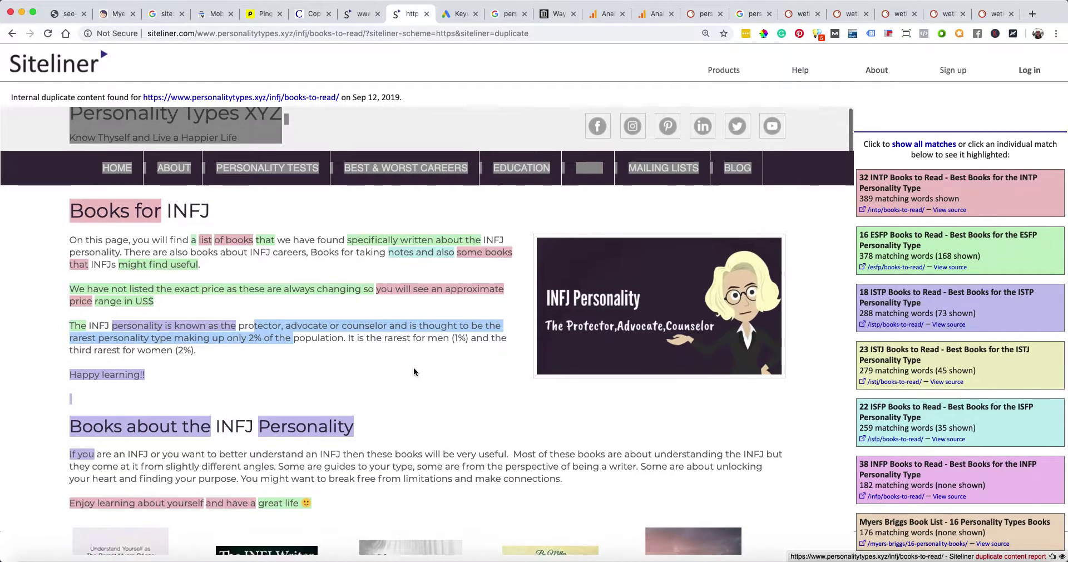
scroll(414, 371, down, 8)
scroll(414, 372, down, 8)
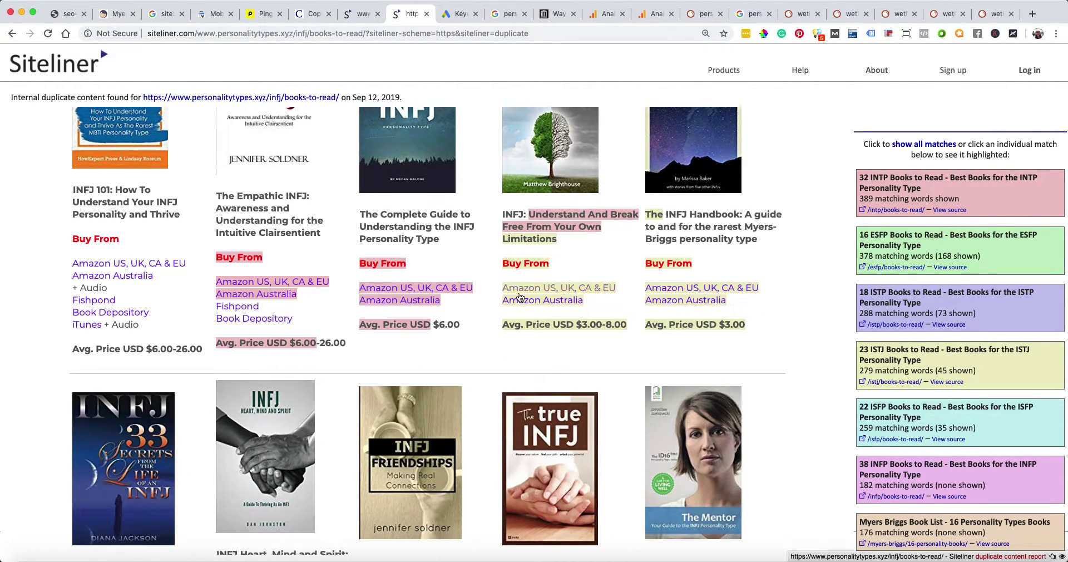
scroll(481, 306, down, 2)
scroll(481, 306, down, 3)
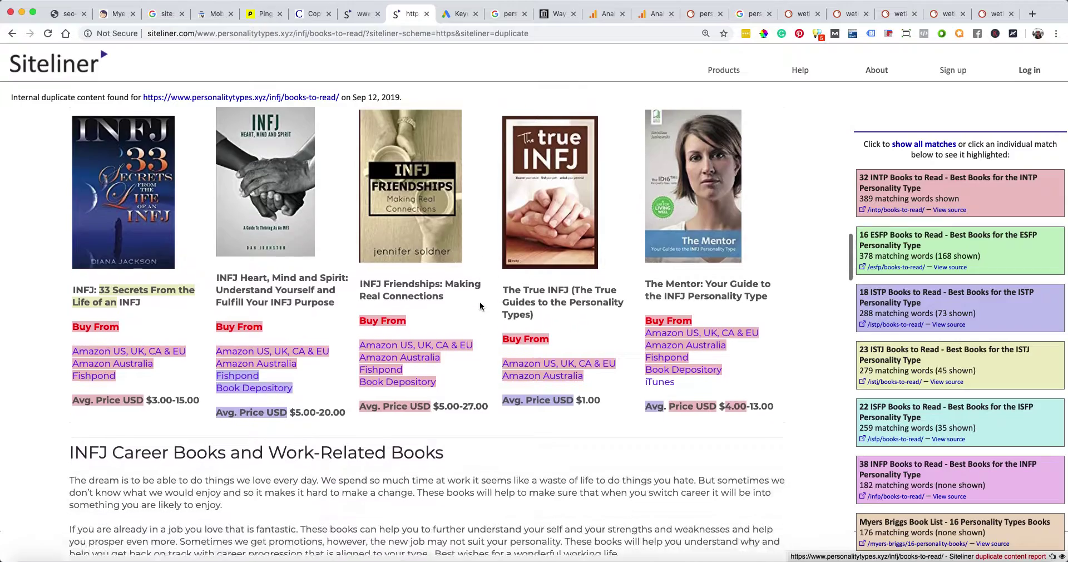
scroll(473, 343, down, 6)
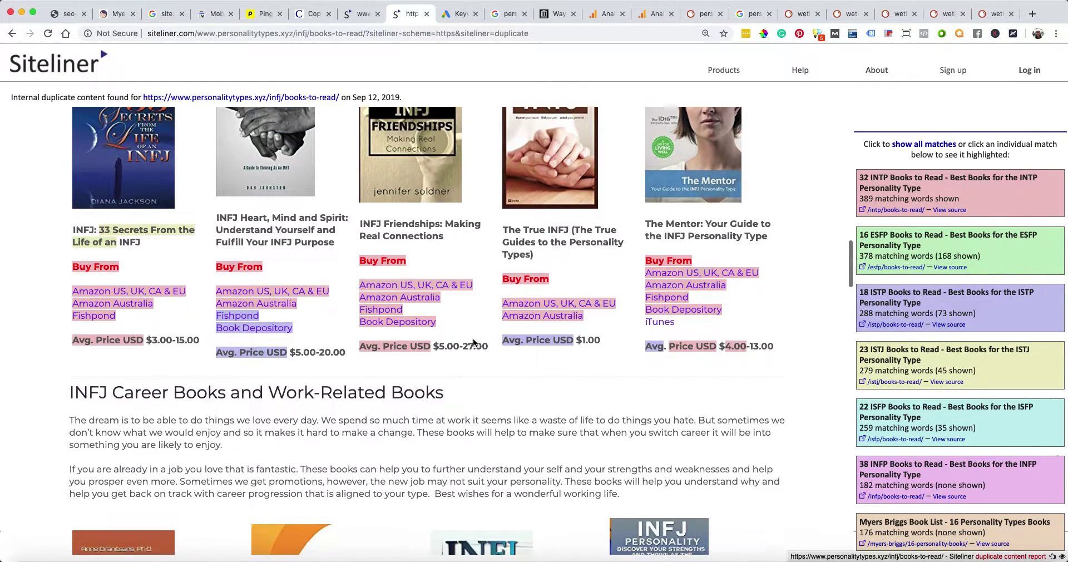
scroll(473, 343, down, 12)
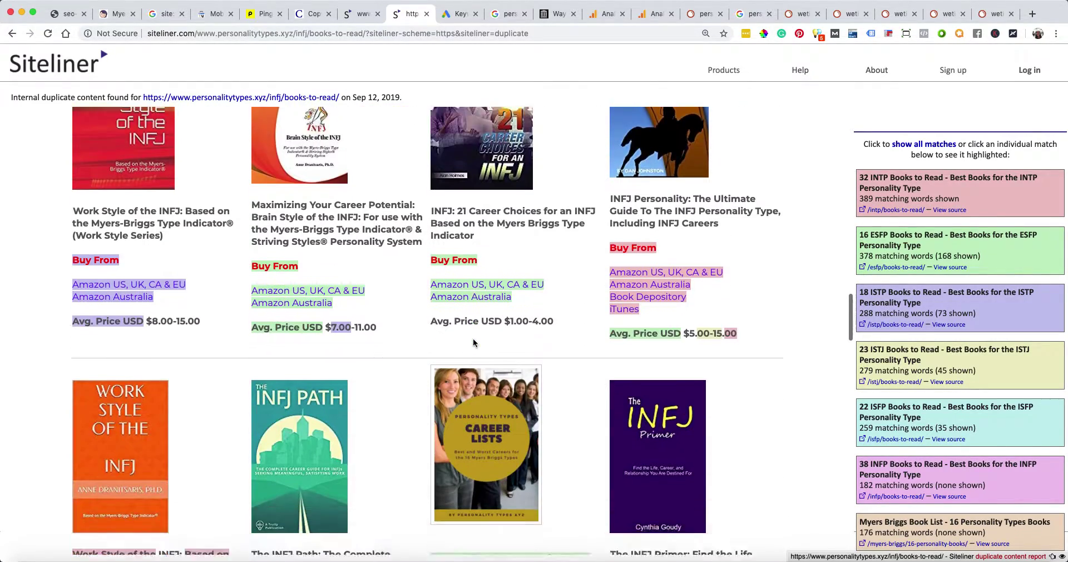
scroll(474, 342, down, 4)
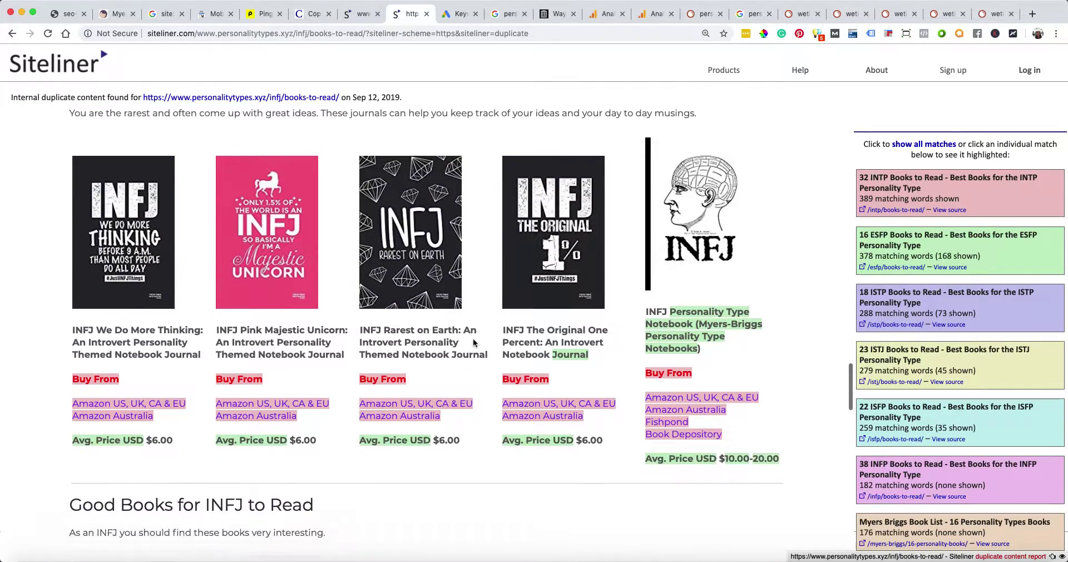
scroll(473, 343, up, 4)
scroll(474, 342, up, 10)
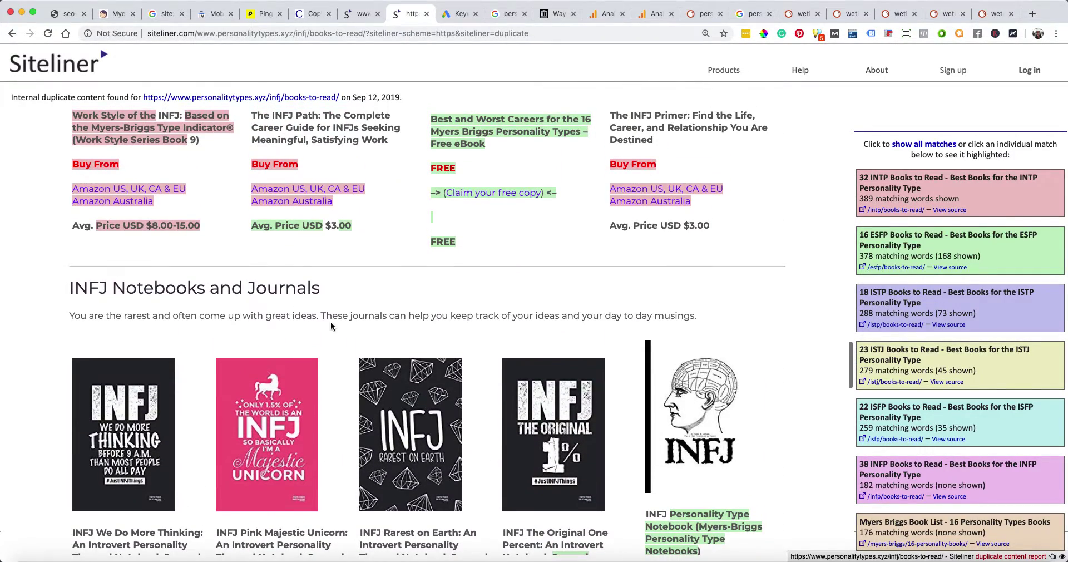
scroll(452, 311, up, 4)
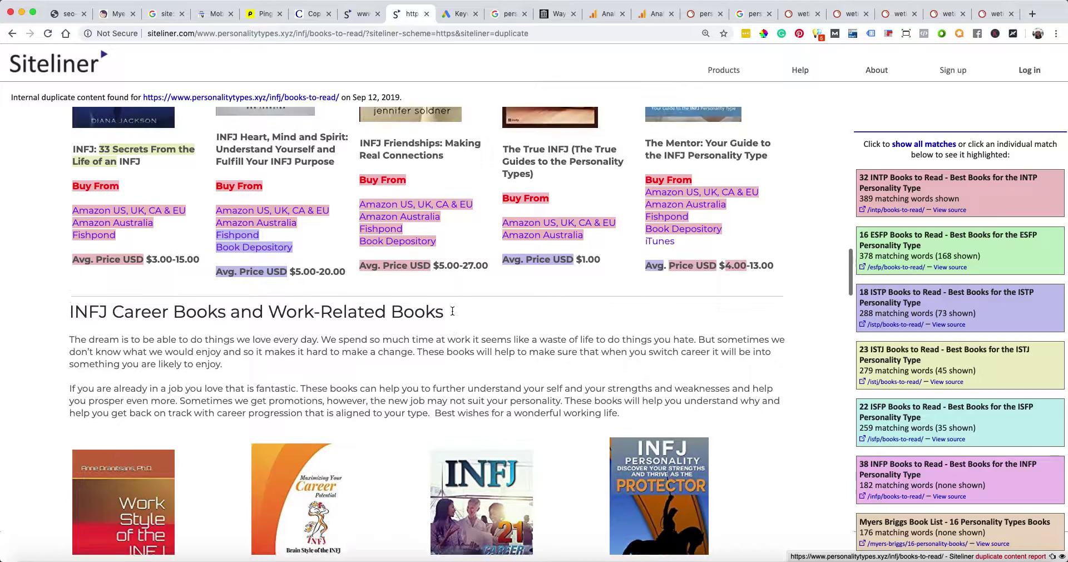
scroll(447, 389, up, 12)
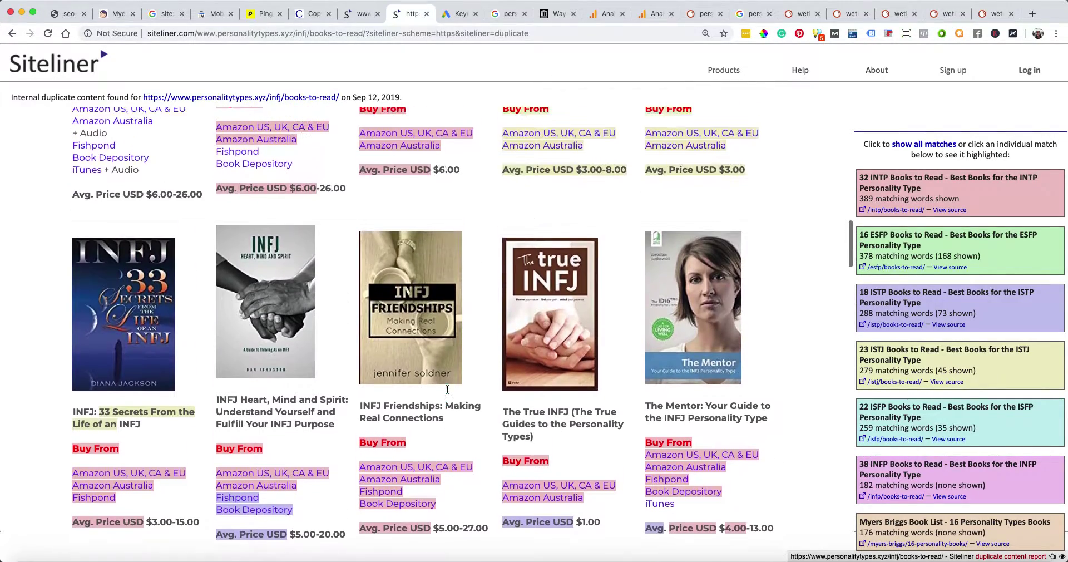
scroll(447, 389, up, 3)
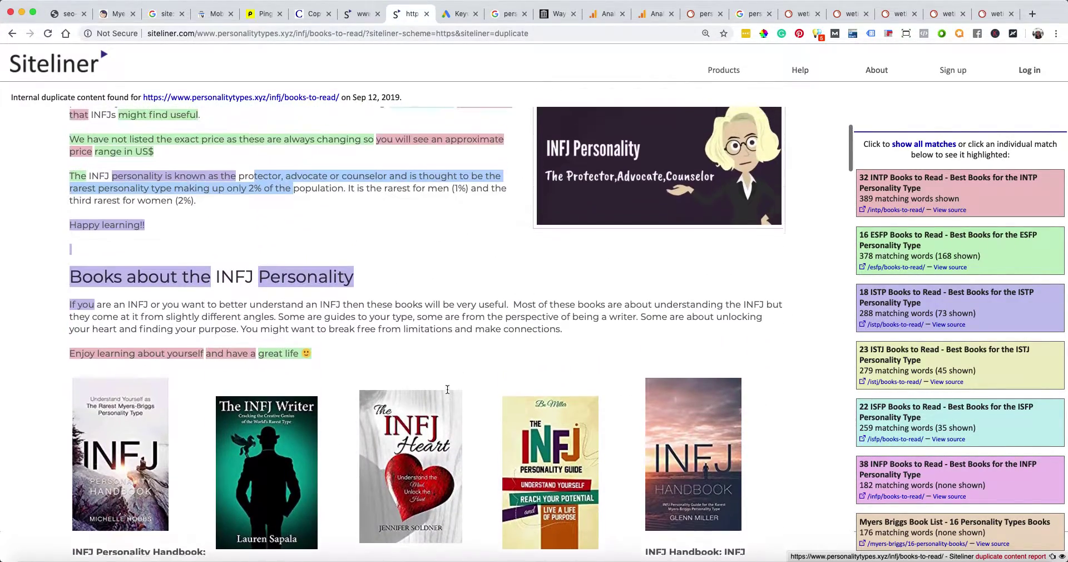
scroll(429, 361, up, 2)
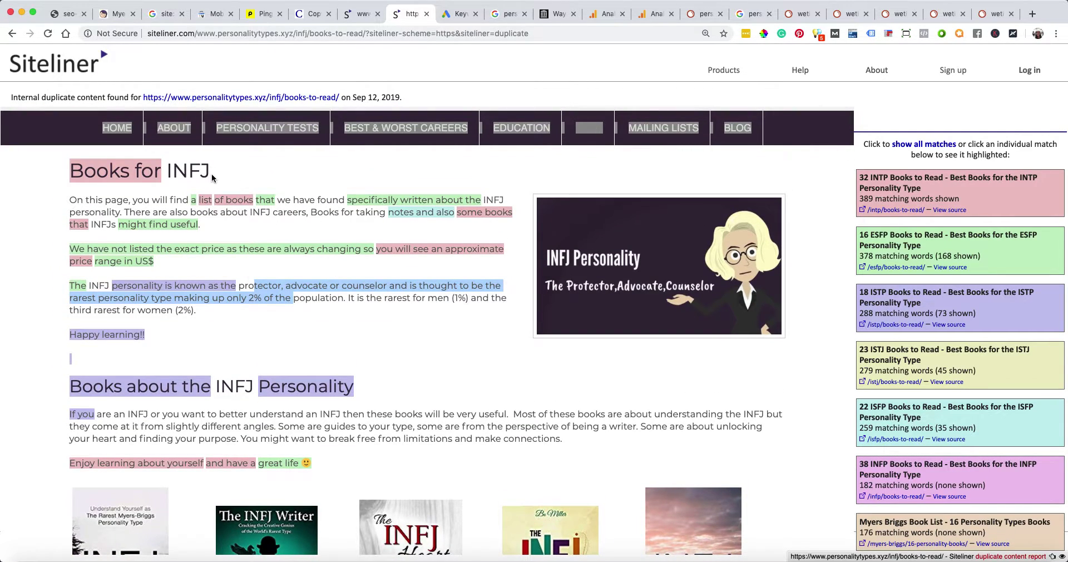
Step: Highlight the "Books for INFJ" heading, clear the selection and review the page's introductory text for duplicate wording
drag(212, 178, 70, 171)
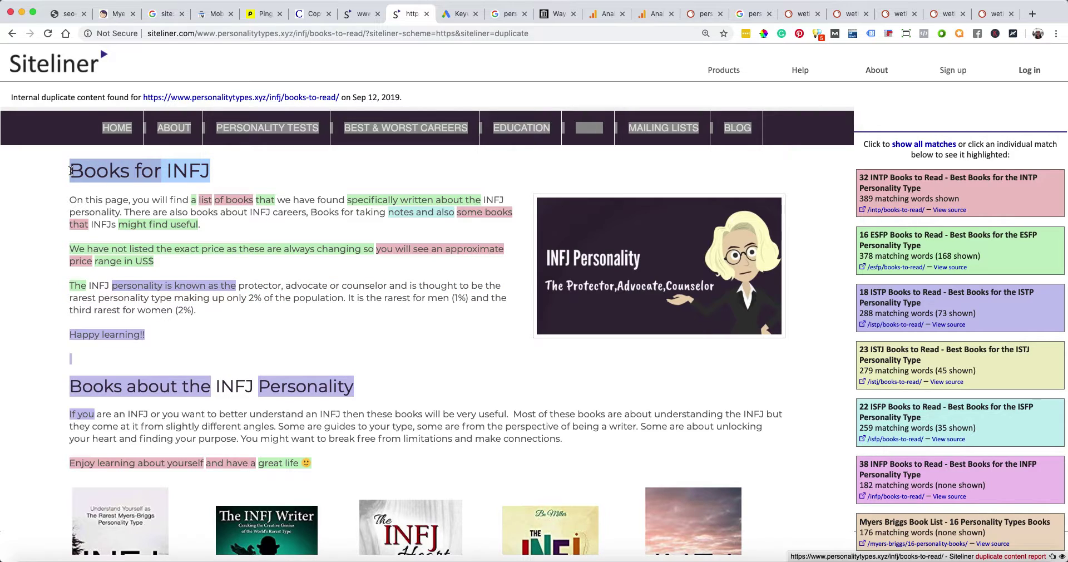
click(261, 168)
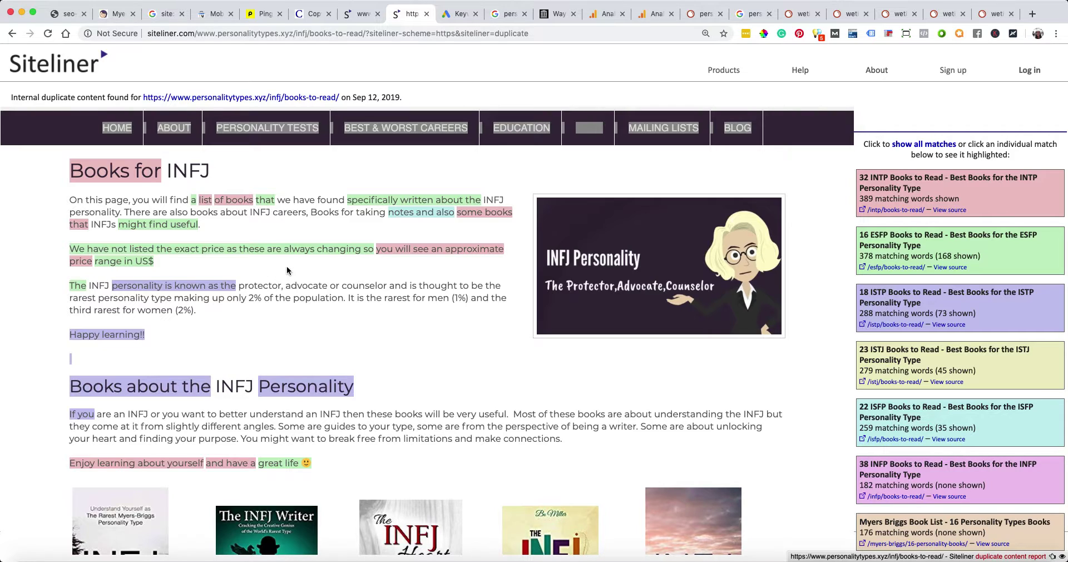
scroll(287, 270, down, 5)
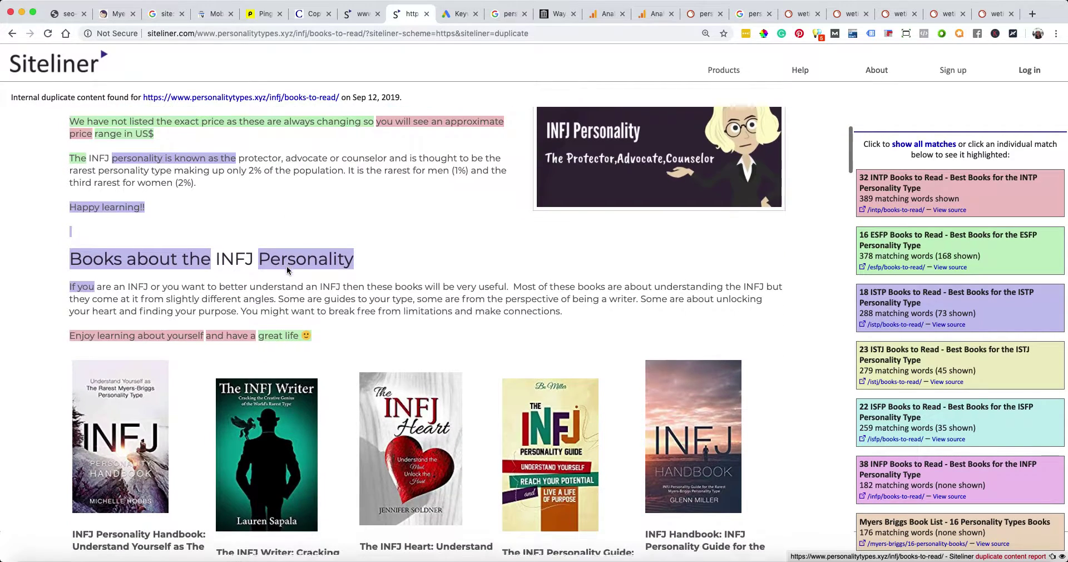
scroll(398, 311, up, 6)
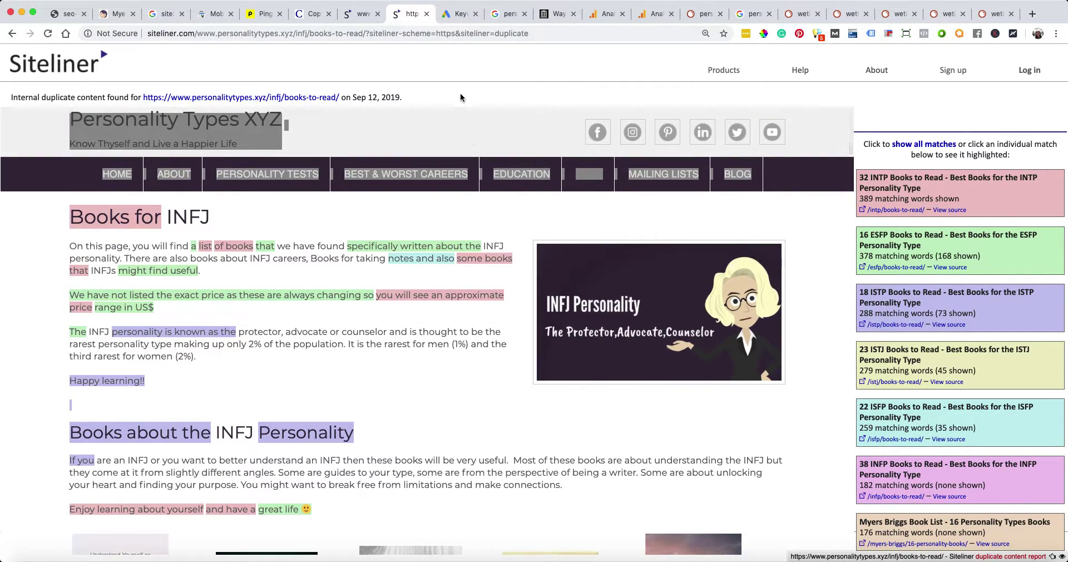
Step: Review the Siteliner report's Comparison with Other Sites, highlighting the site's words per page and the median for other sites
click(361, 14)
scroll(635, 304, down, 1)
scroll(636, 306, down, 15)
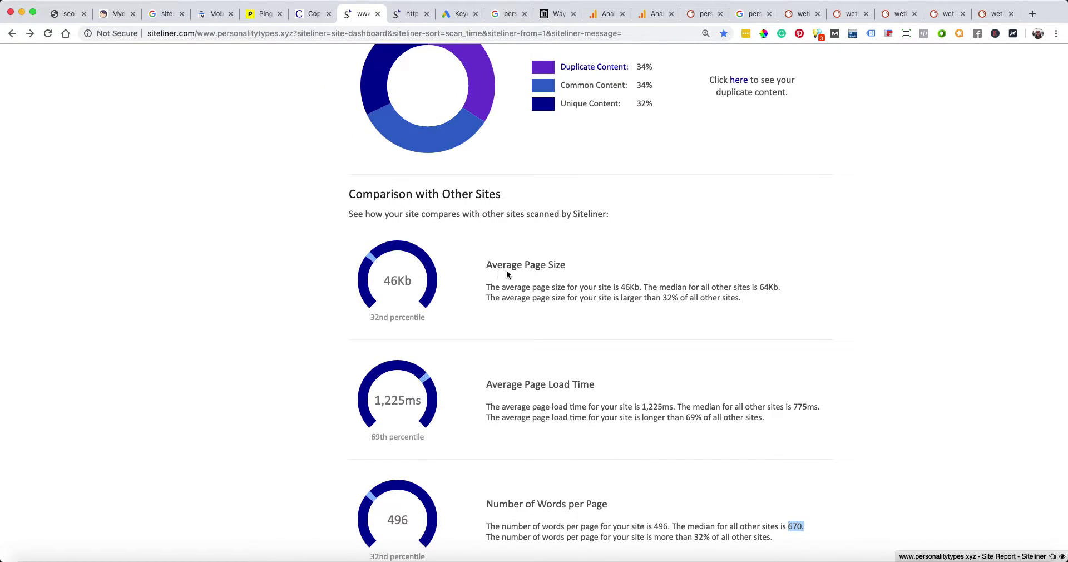
scroll(635, 311, down, 4)
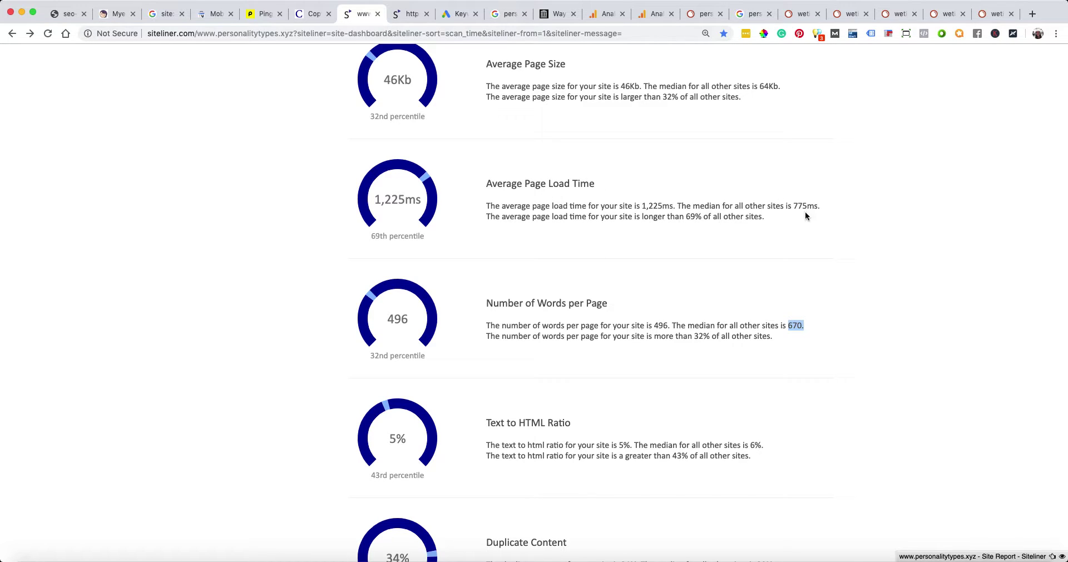
scroll(673, 276, down, 1)
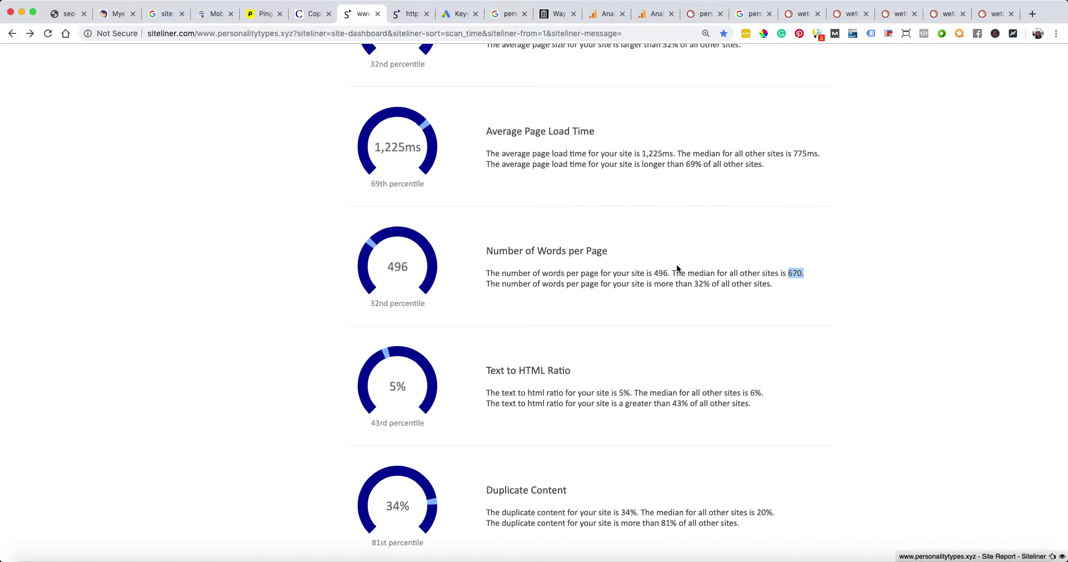
double_click(658, 273)
drag(790, 273, 805, 273)
scroll(667, 274, up, 15)
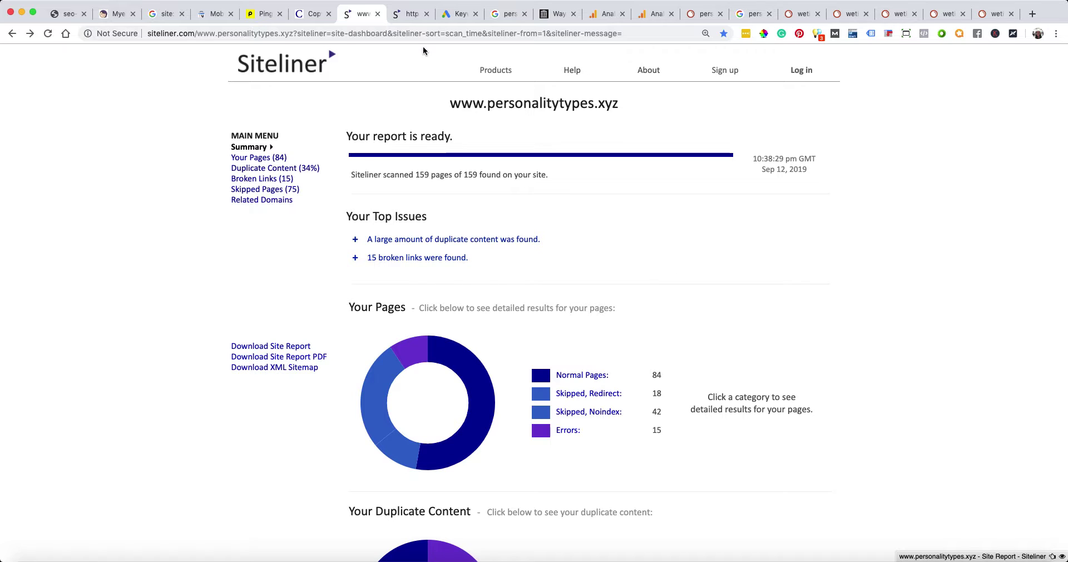
Step: Review the Google Ads keyword ideas for "personality types", checking their search volumes and competition
click(452, 16)
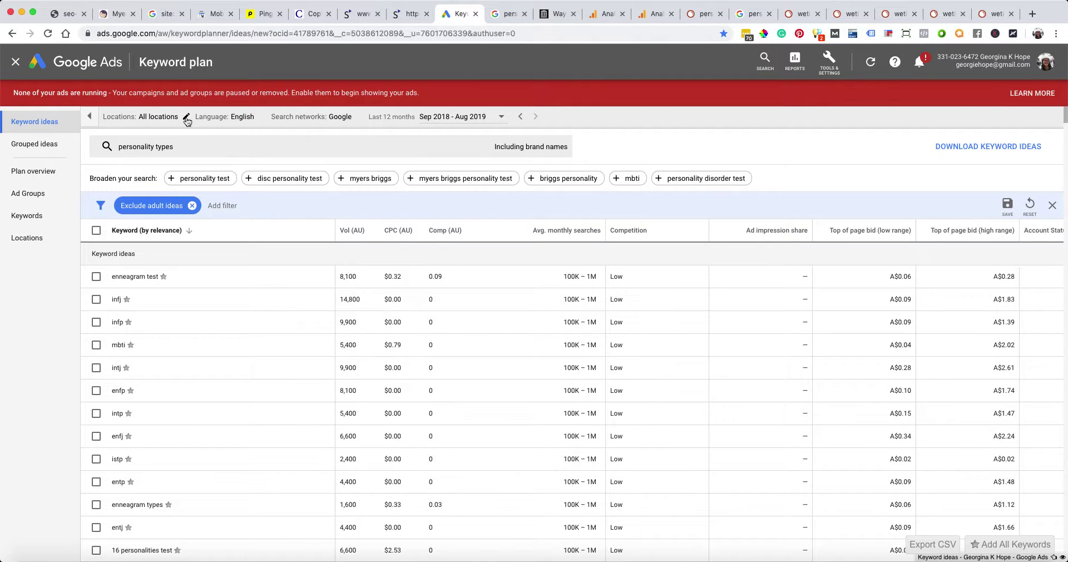
scroll(271, 311, down, 2)
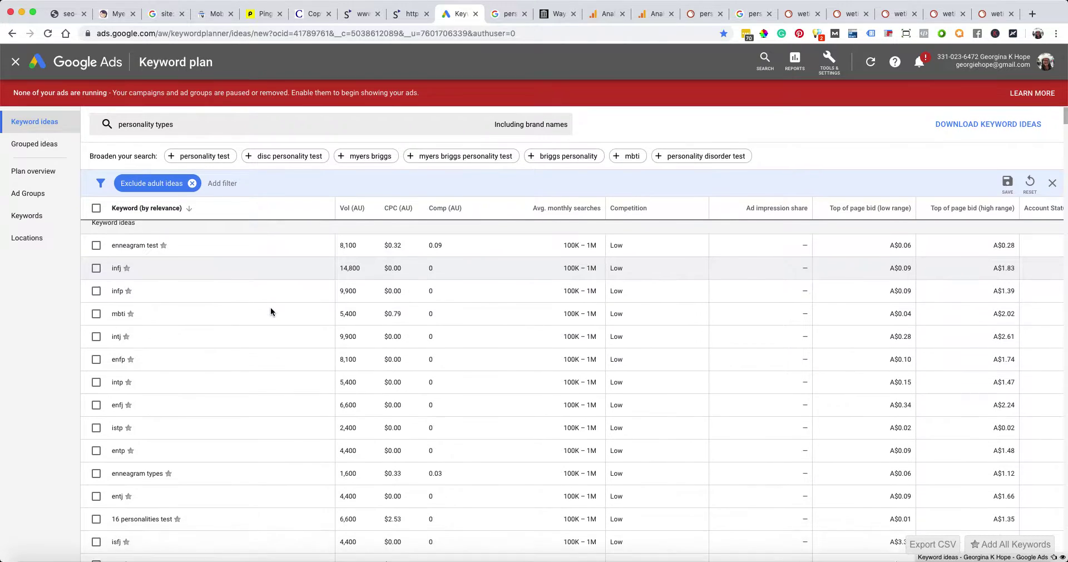
scroll(233, 314, up, 1)
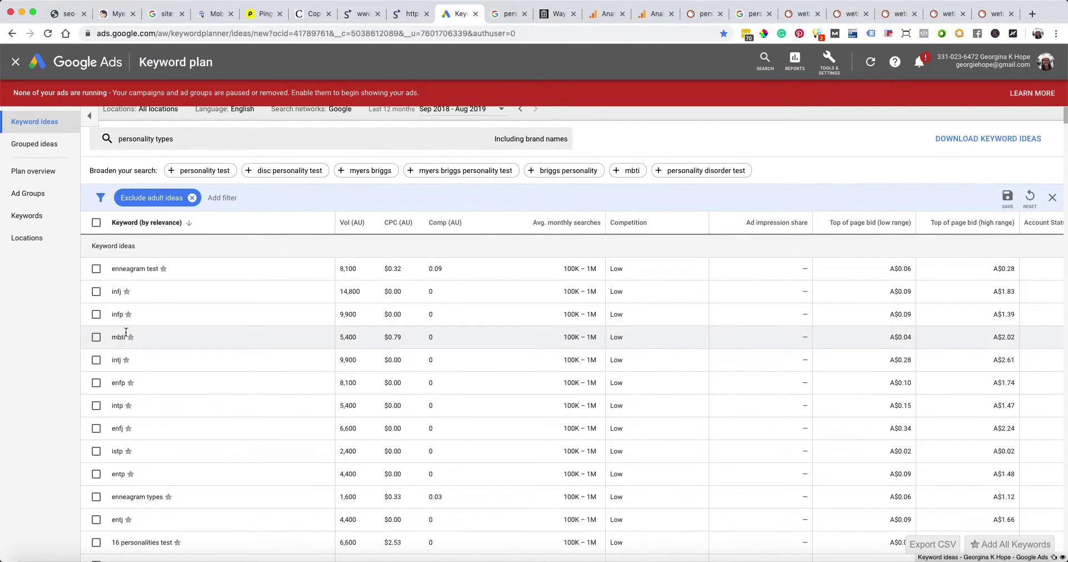
scroll(207, 380, down, 4)
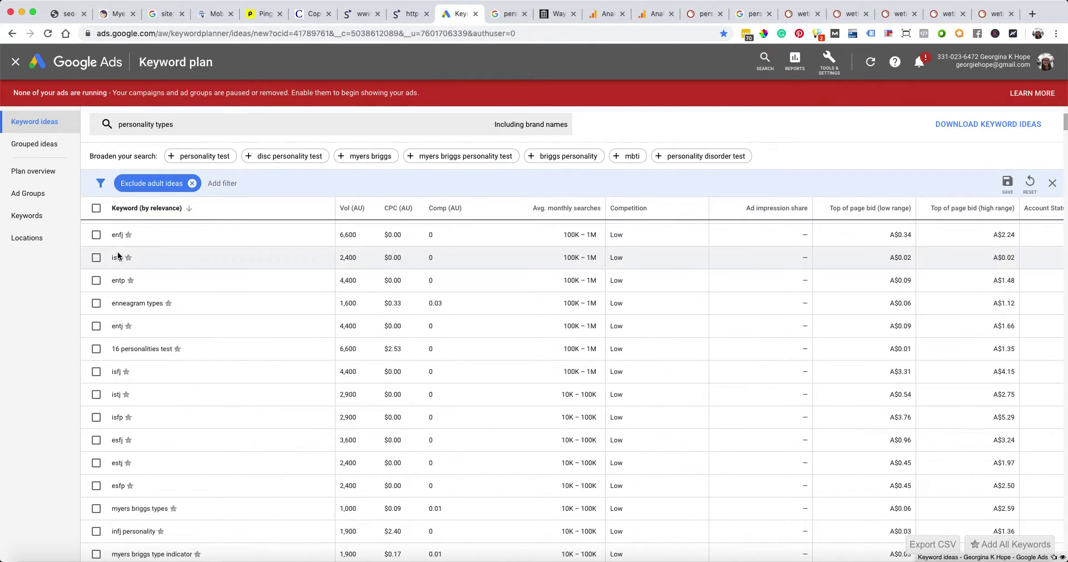
scroll(224, 419, up, 5)
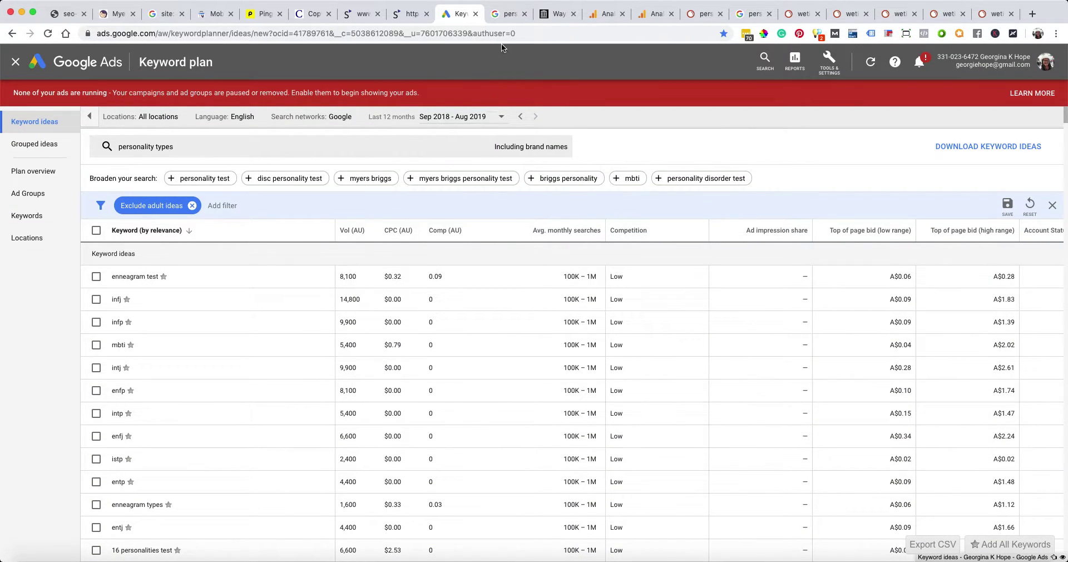
Step: Review the Google search results for "personality types", from the featured snippet to the related searches, to see which sites rank
click(504, 16)
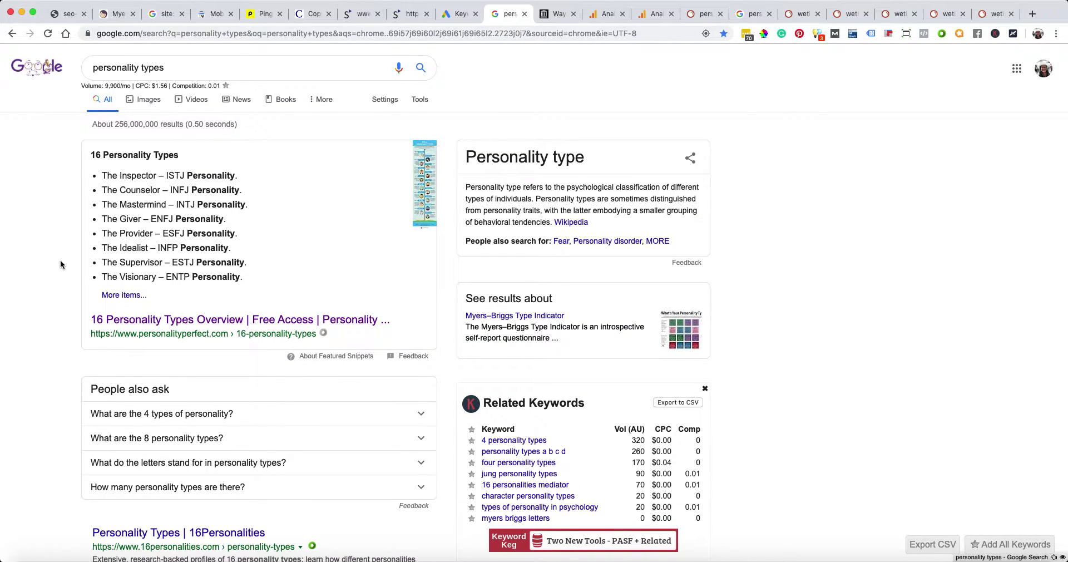
scroll(60, 264, down, 2)
scroll(60, 264, down, 6)
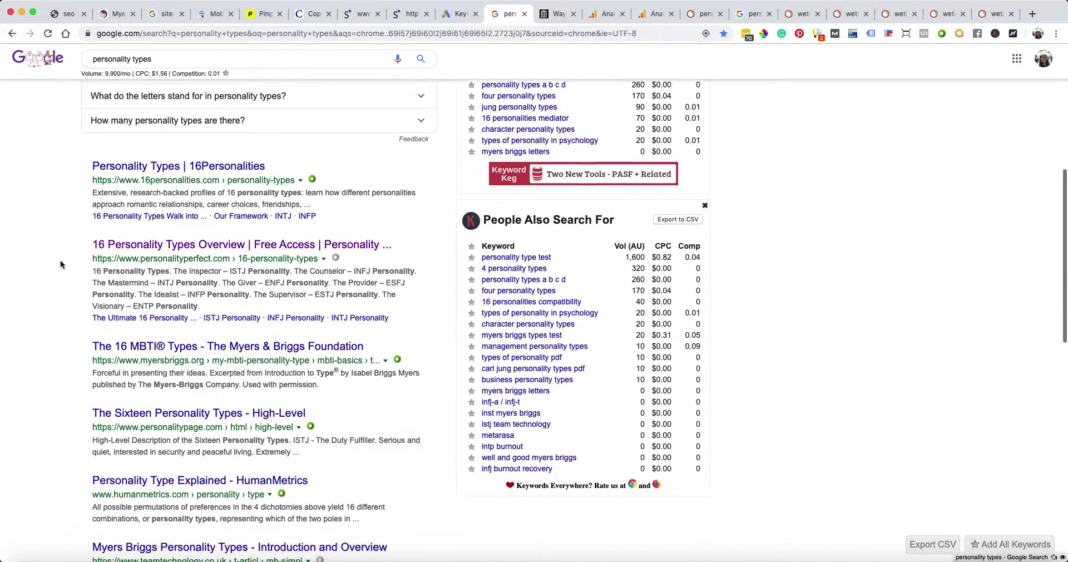
scroll(60, 265, down, 3)
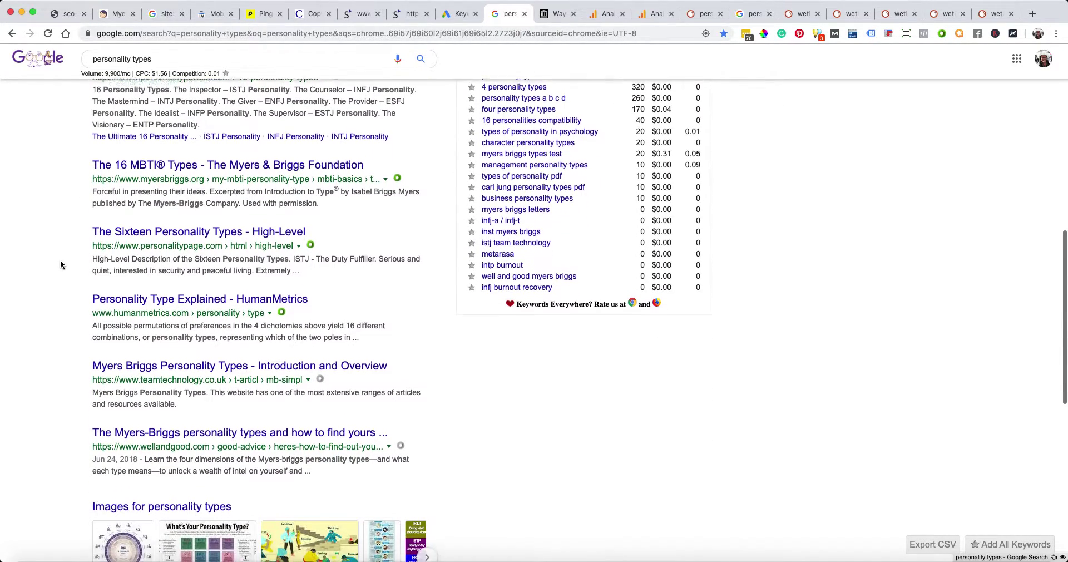
scroll(60, 260, down, 6)
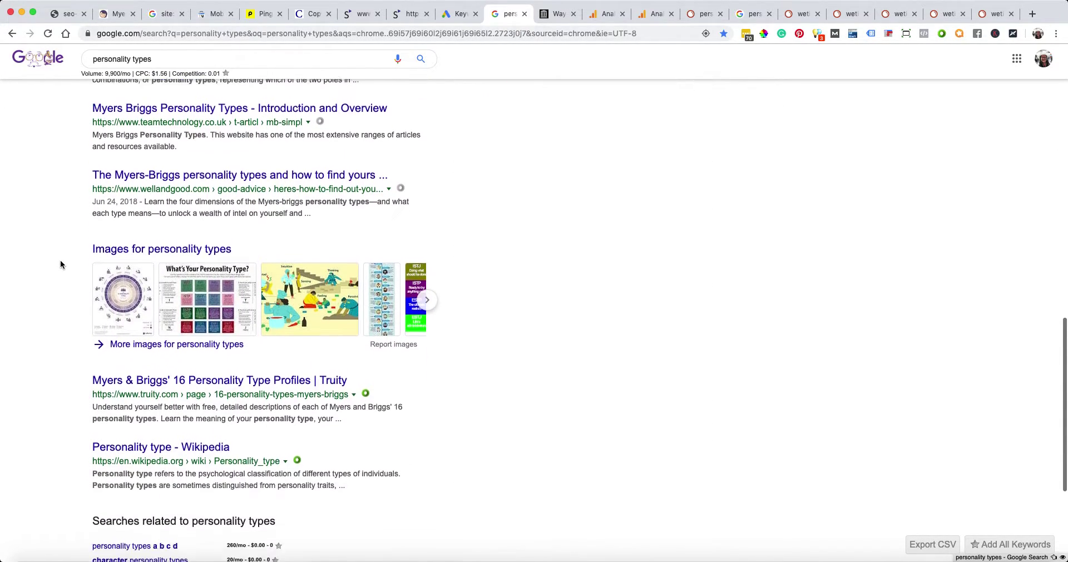
scroll(60, 260, up, 15)
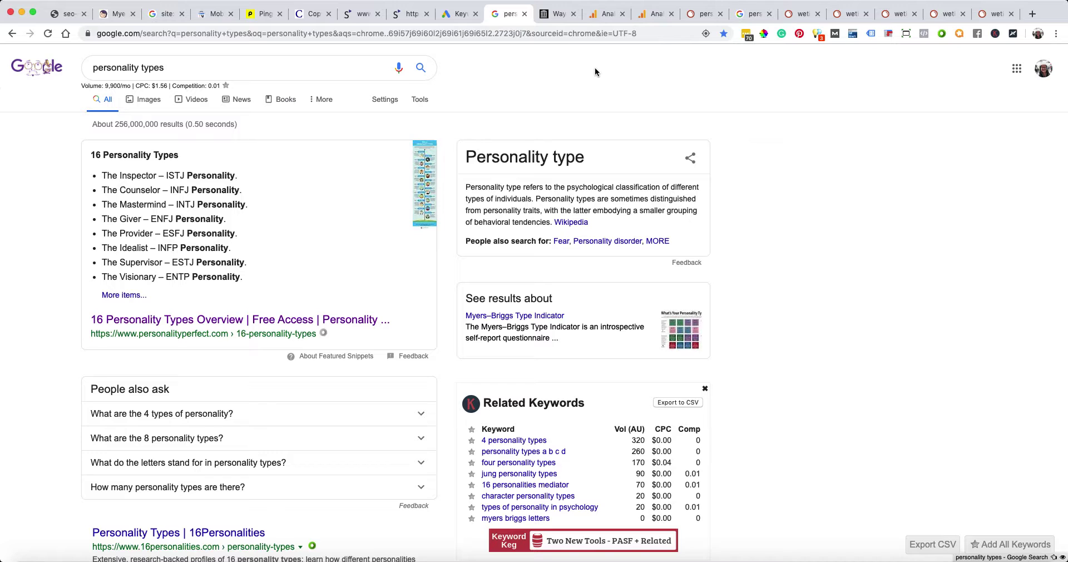
click(554, 15)
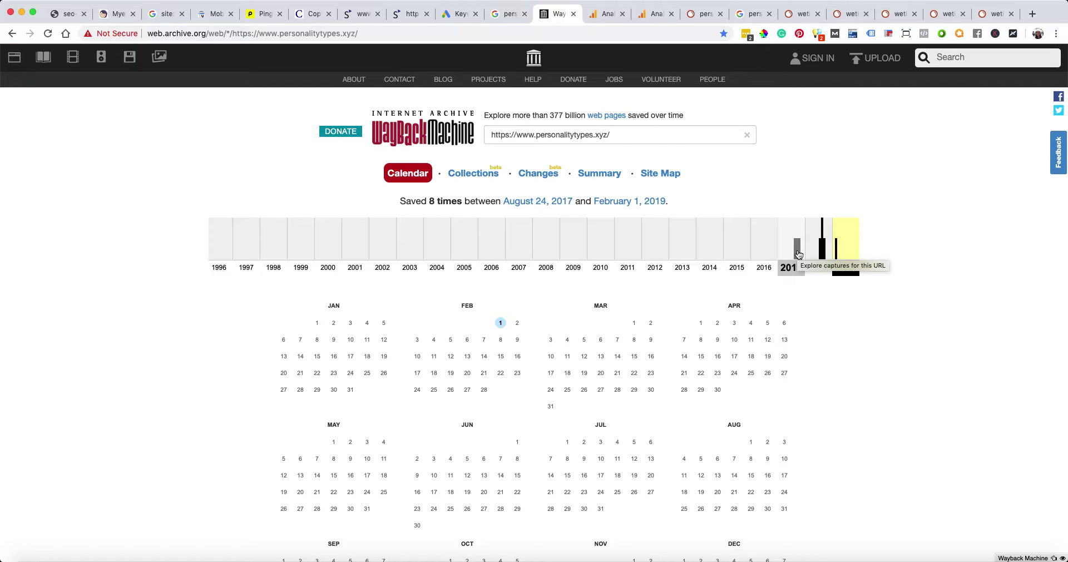
mouse_move(502, 324)
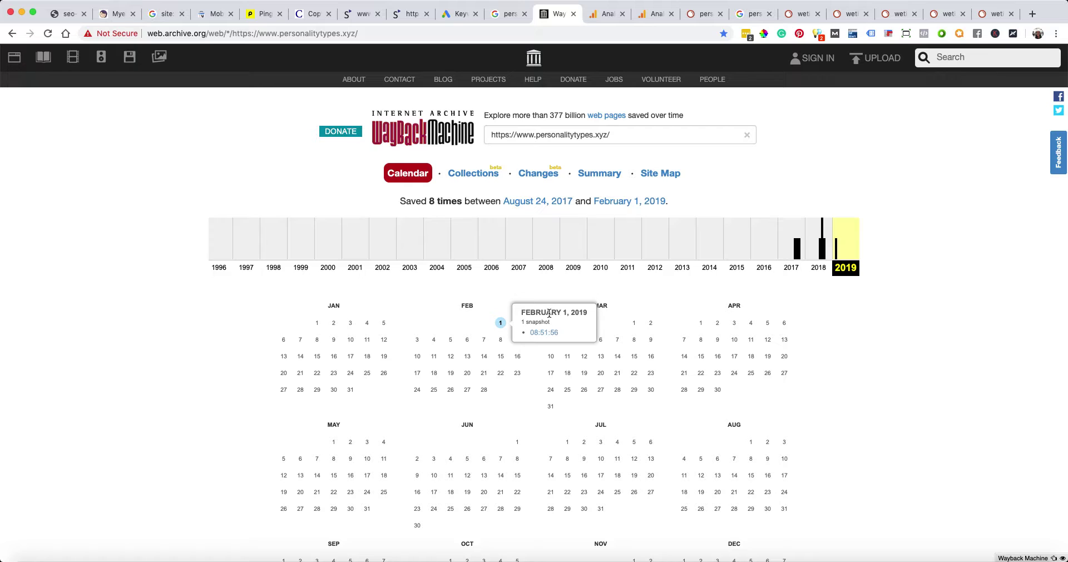
click(791, 244)
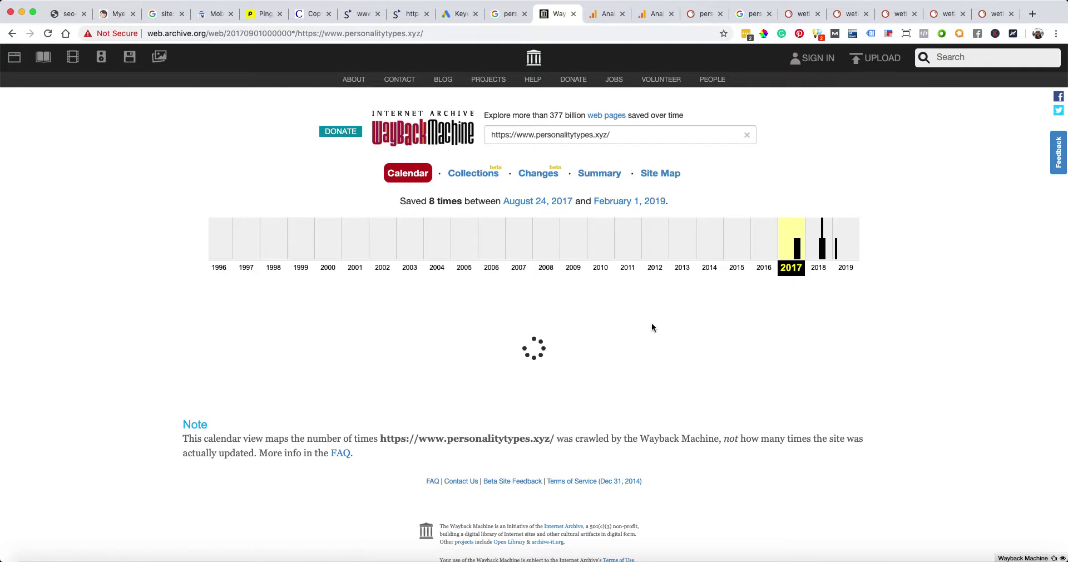
scroll(652, 324, down, 5)
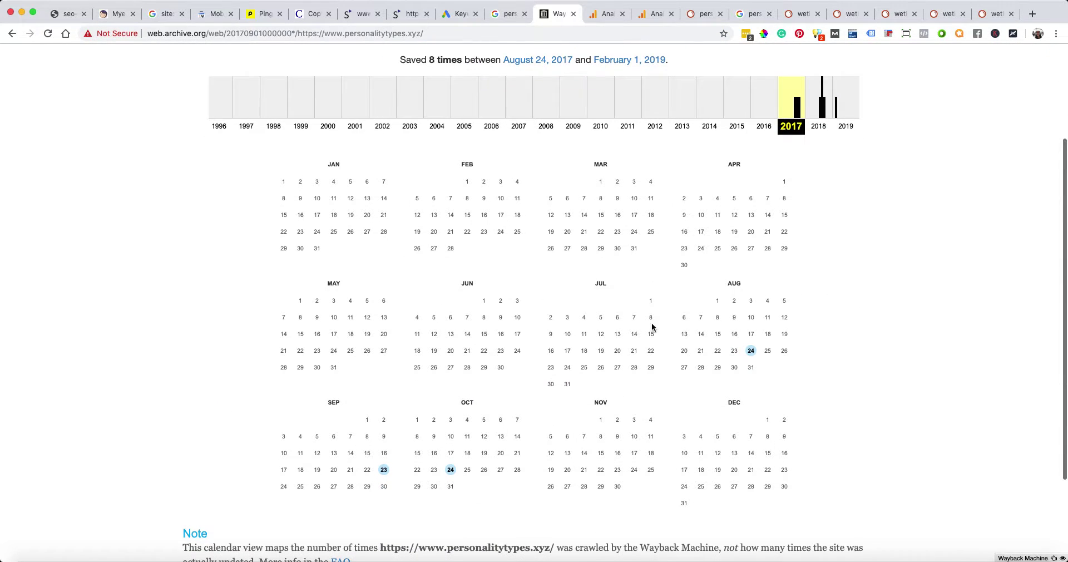
click(751, 351)
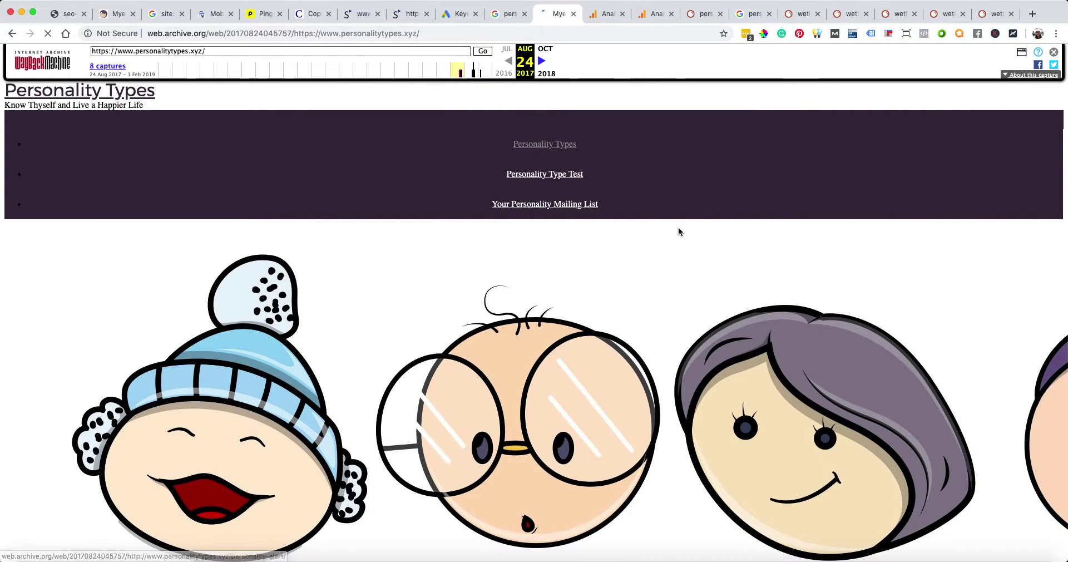
Step: Examine the archived 2017 homepage from its header to the footer links, and return to the capture calendar
scroll(679, 232, down, 5)
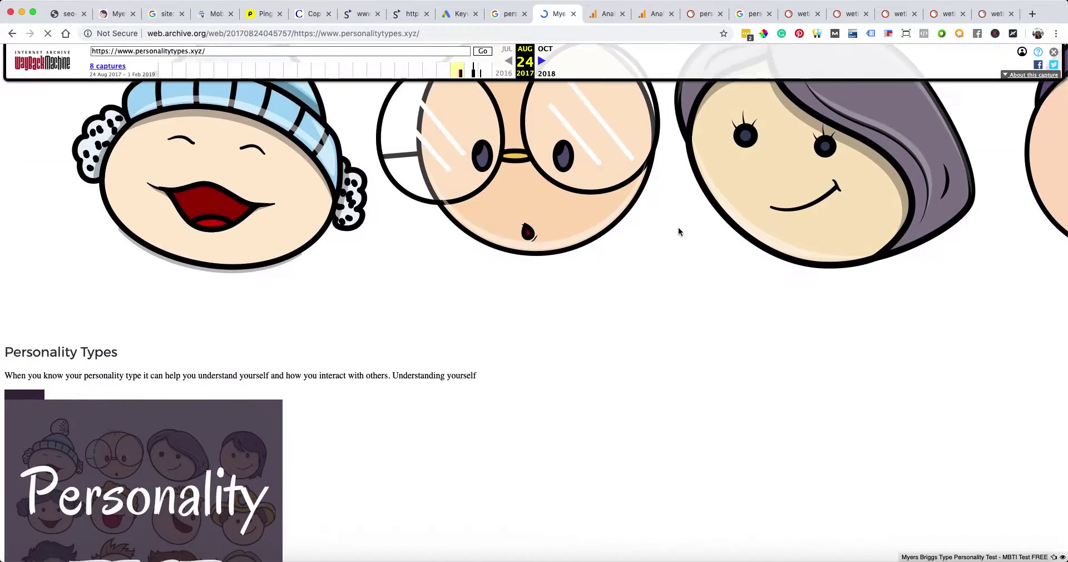
scroll(679, 232, down, 20)
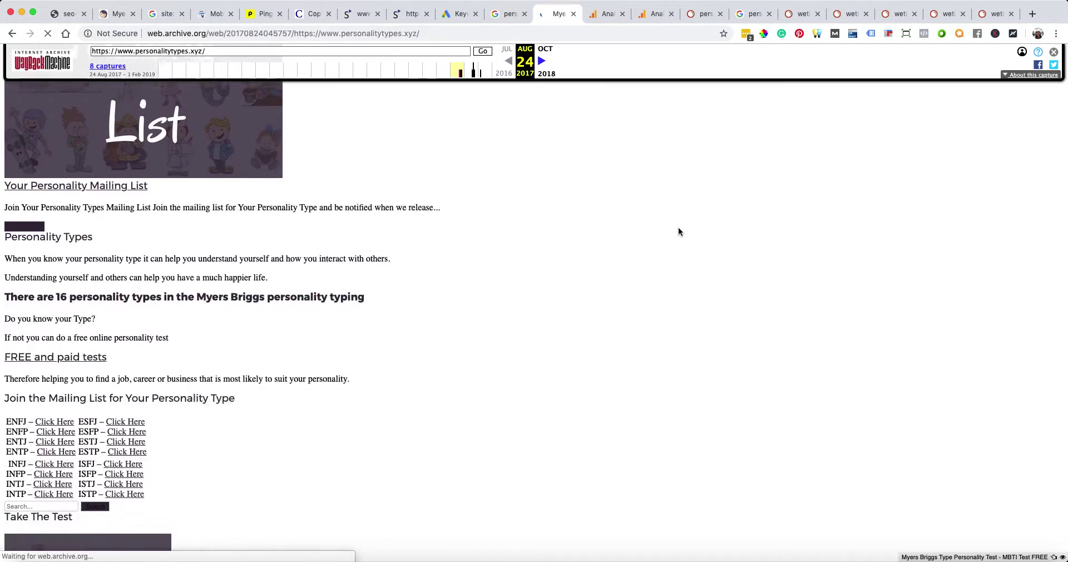
scroll(679, 231, down, 10)
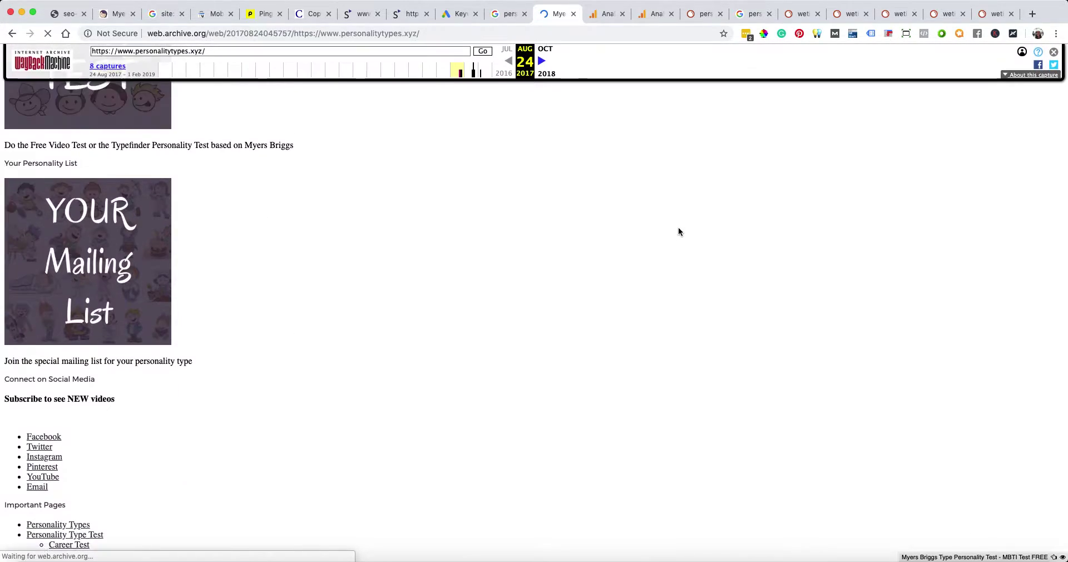
scroll(679, 231, up, 20)
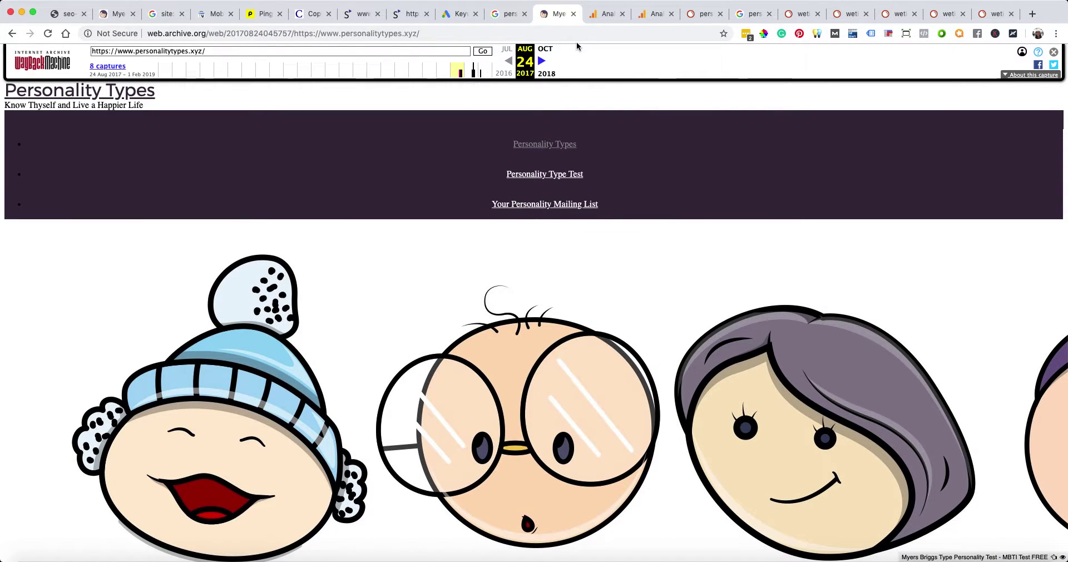
click(12, 34)
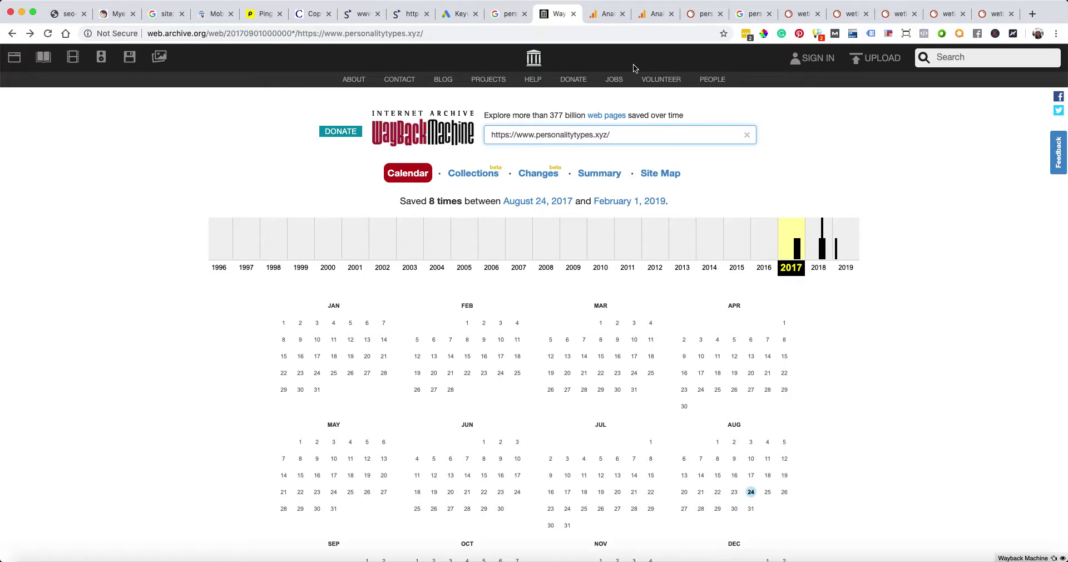
Step: Show the Analytics Channels report by Default Channel Grouping and compare the users trend with each traffic channel's figures
click(606, 18)
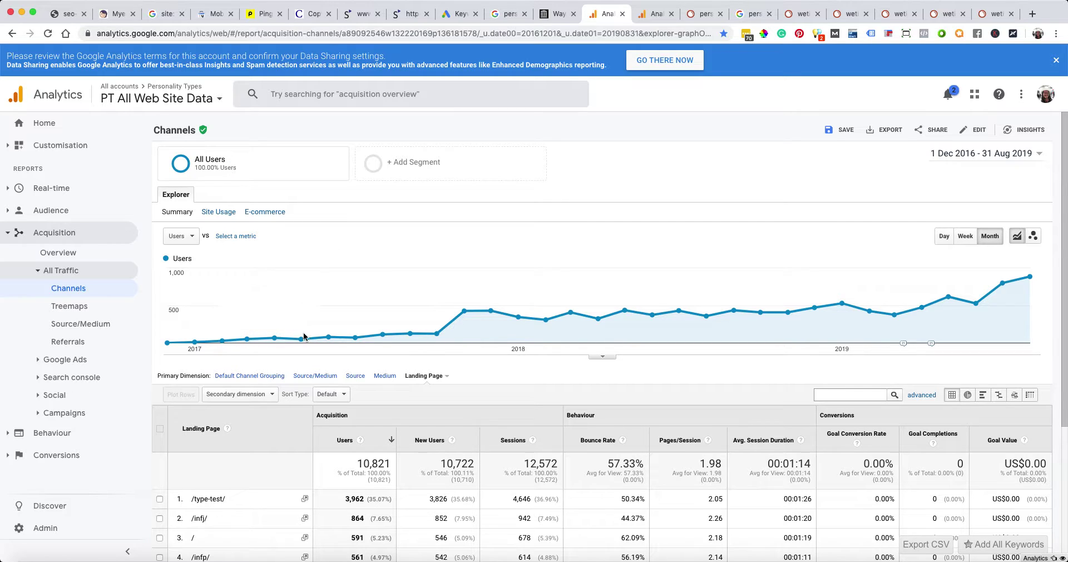
click(273, 376)
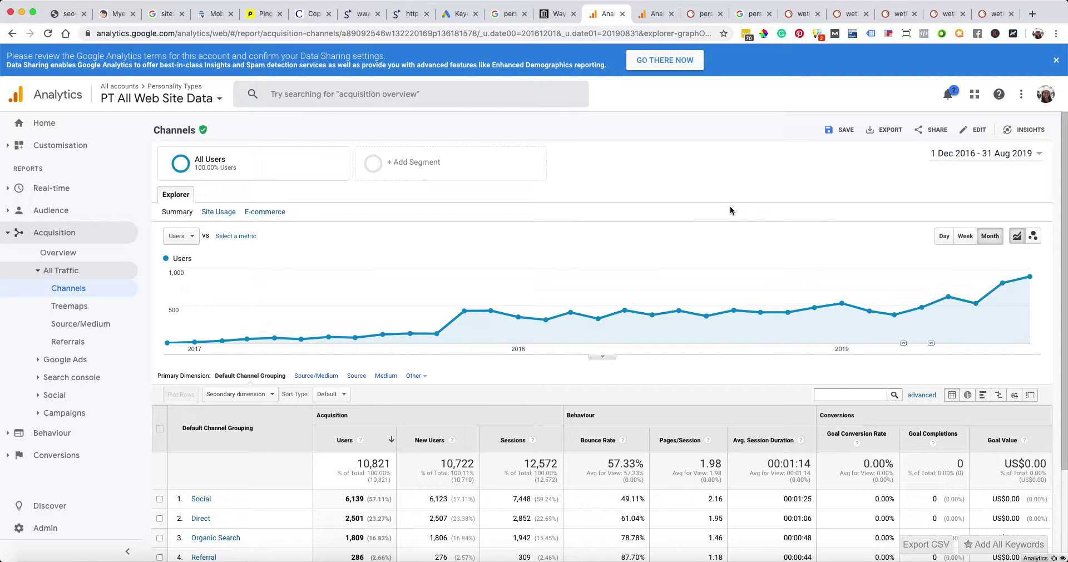
scroll(716, 203, down, 3)
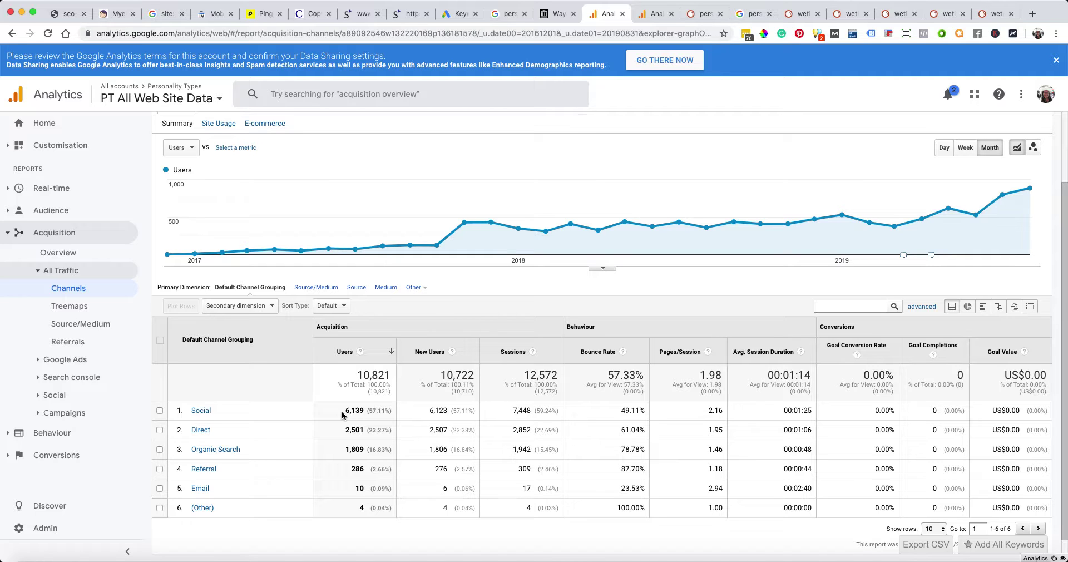
scroll(342, 414, up, 2)
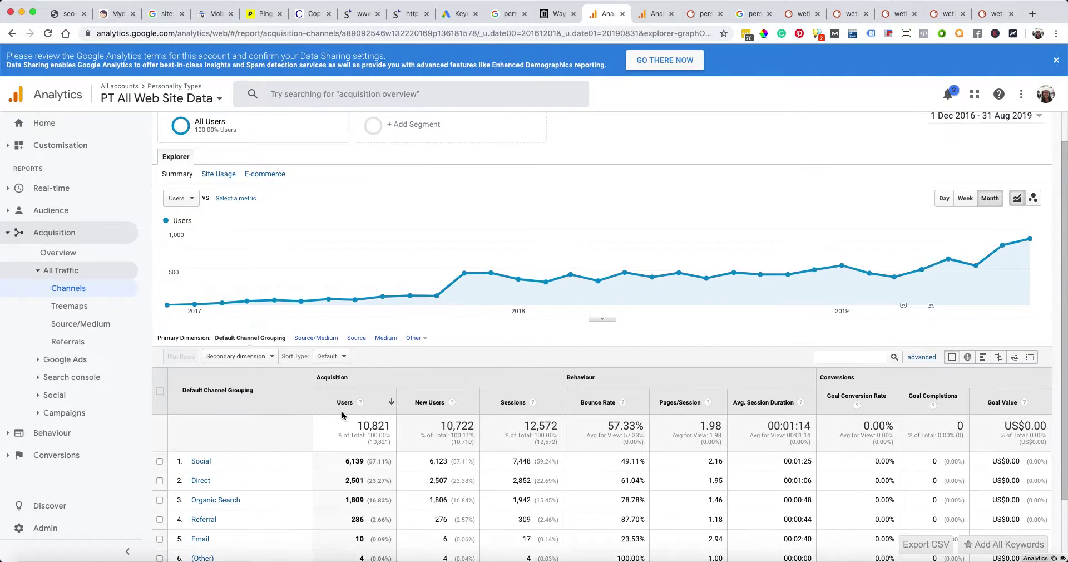
scroll(342, 415, up, 1)
scroll(342, 416, down, 3)
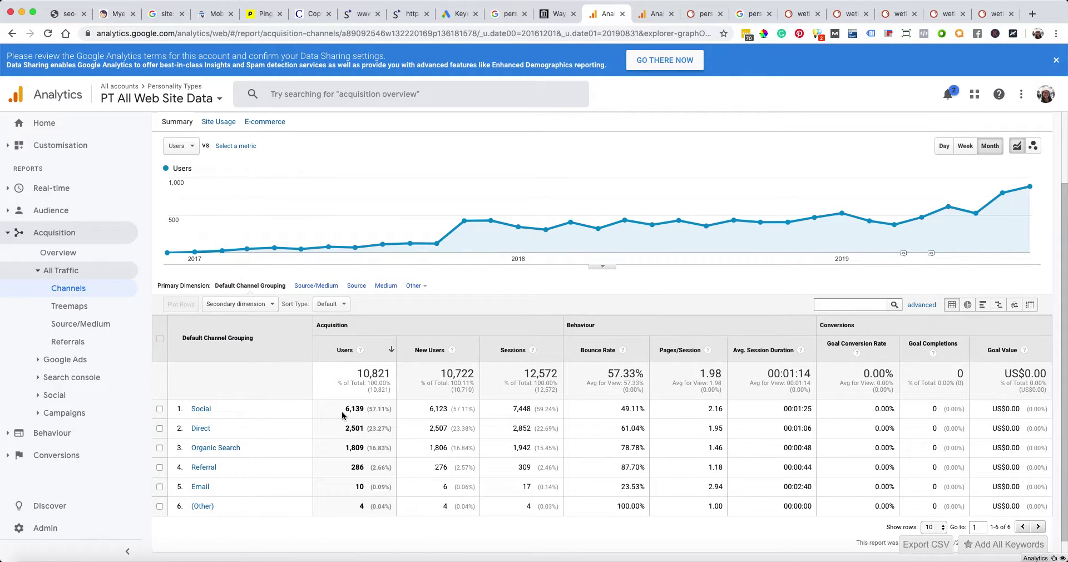
scroll(342, 415, up, 1)
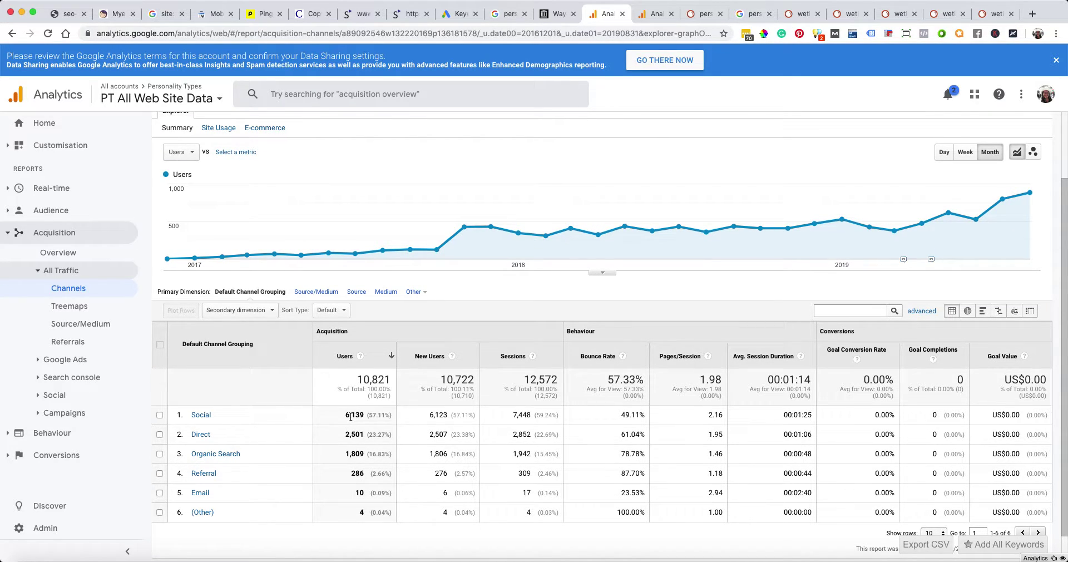
scroll(511, 412, up, 1)
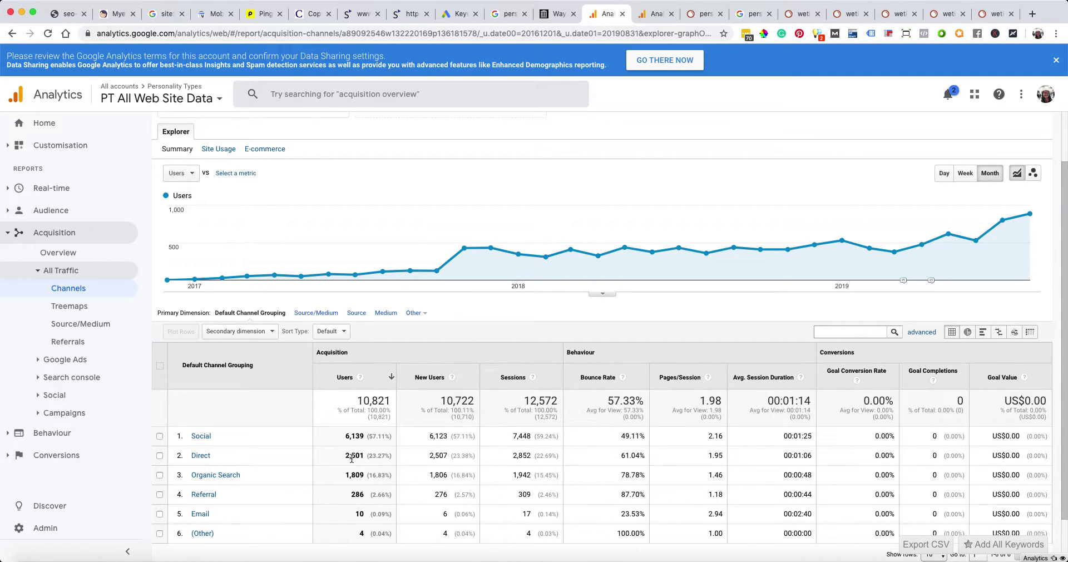
scroll(597, 429, up, 3)
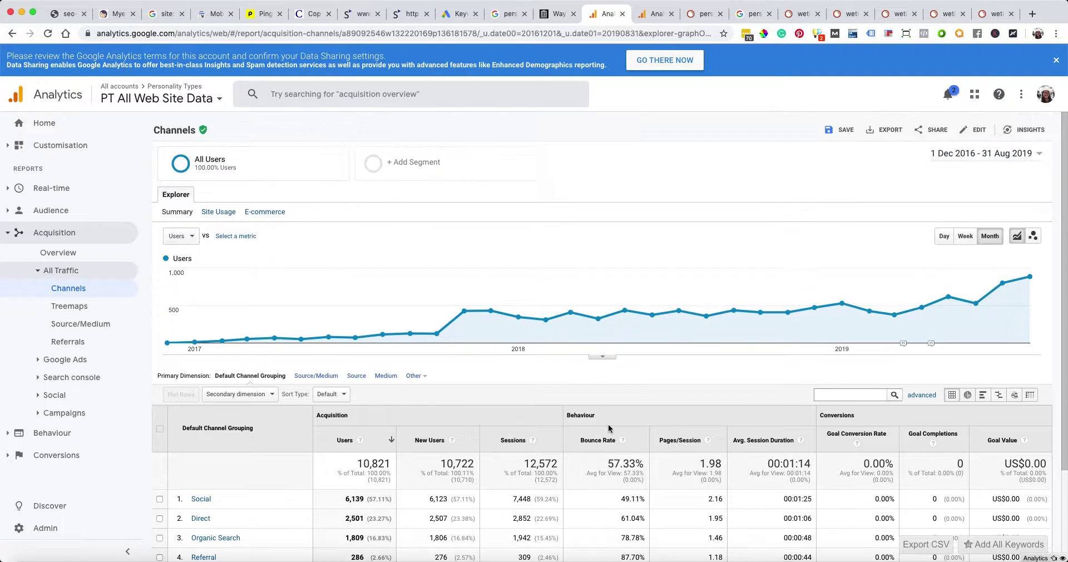
Step: Review the monthly Organic Search users trend in Analytics, then the SEMrush Organic Research overview for personalitytypes.xyz
click(654, 16)
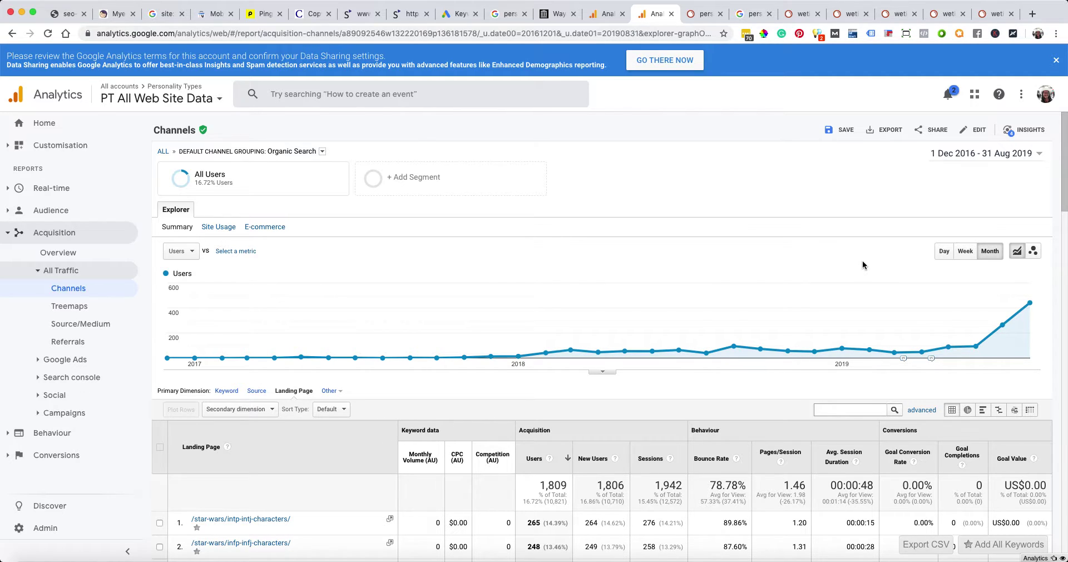
scroll(862, 262, down, 2)
scroll(864, 265, up, 4)
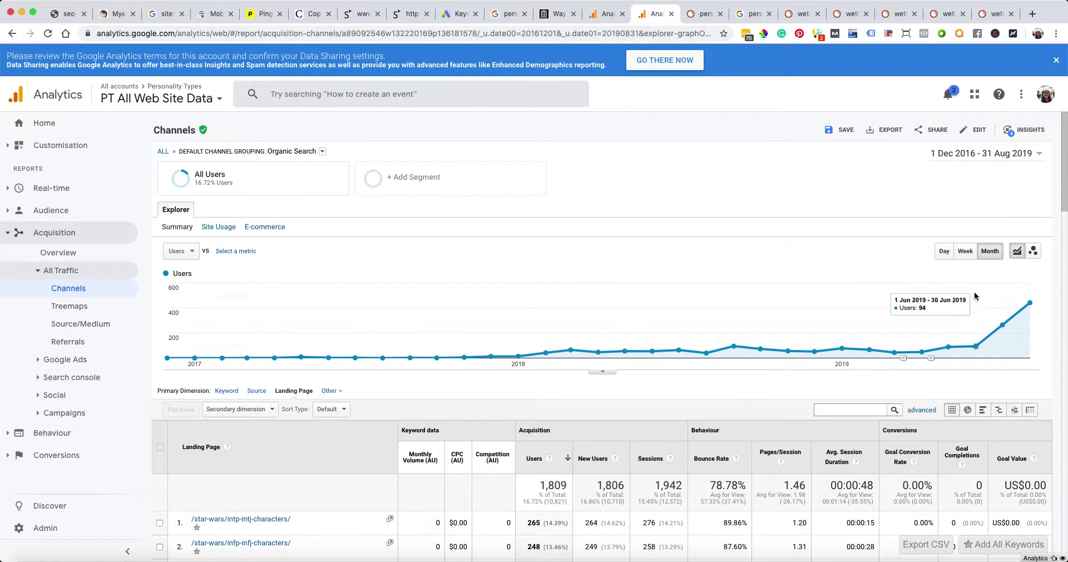
mouse_move(1029, 304)
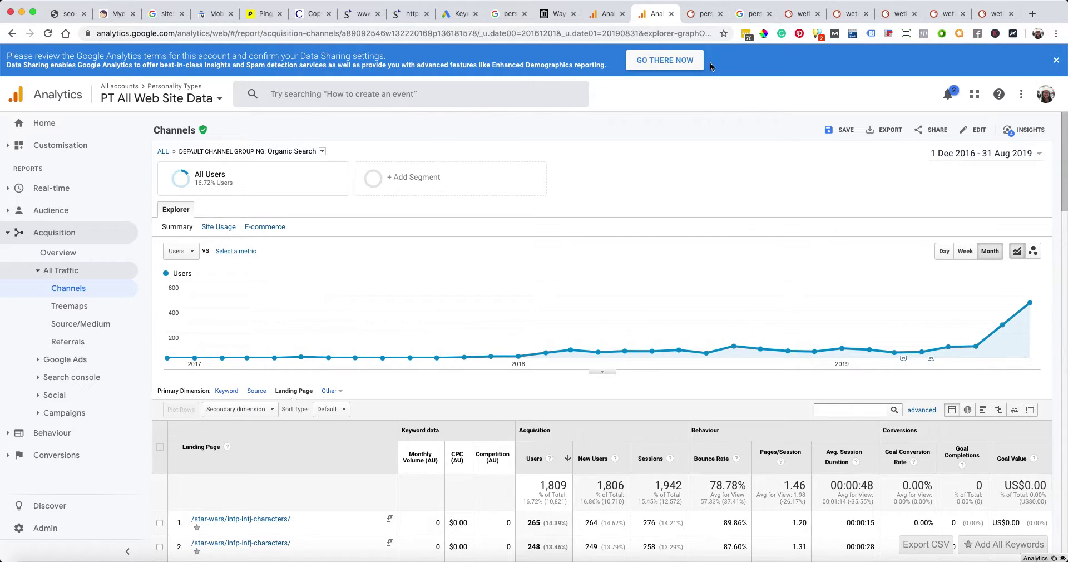
click(697, 15)
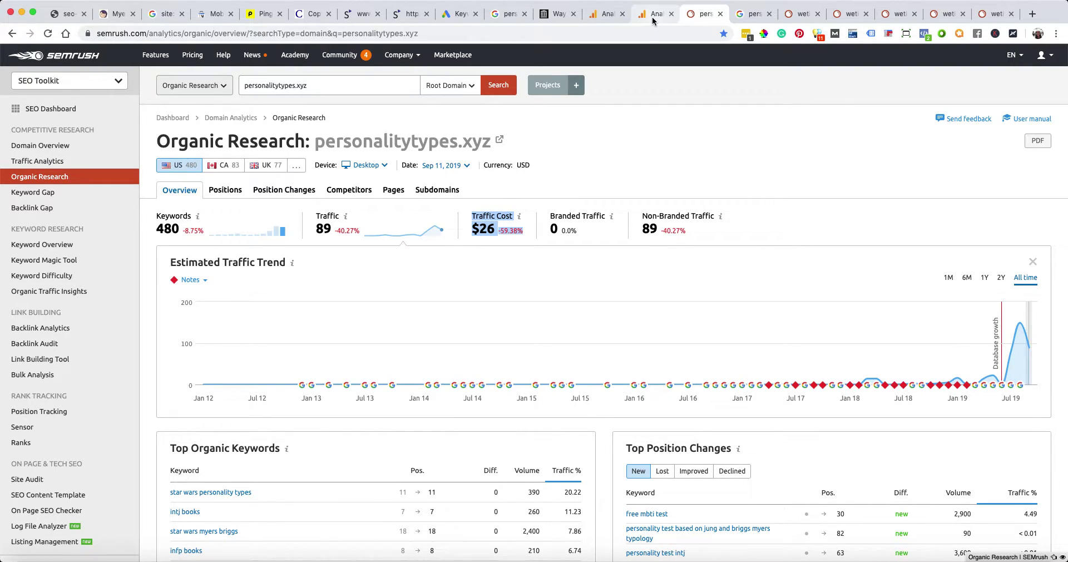
Step: Highlight the query "personality types xyz" in Google, clear the selection and review the brand name's search results
click(751, 17)
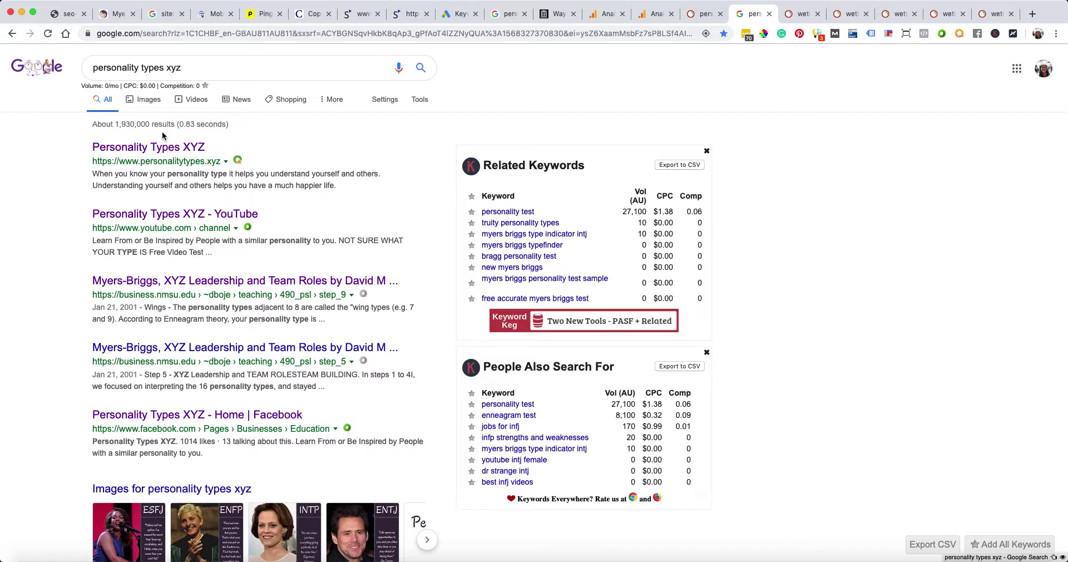
drag(189, 67, 86, 67)
click(38, 153)
scroll(50, 162, down, 5)
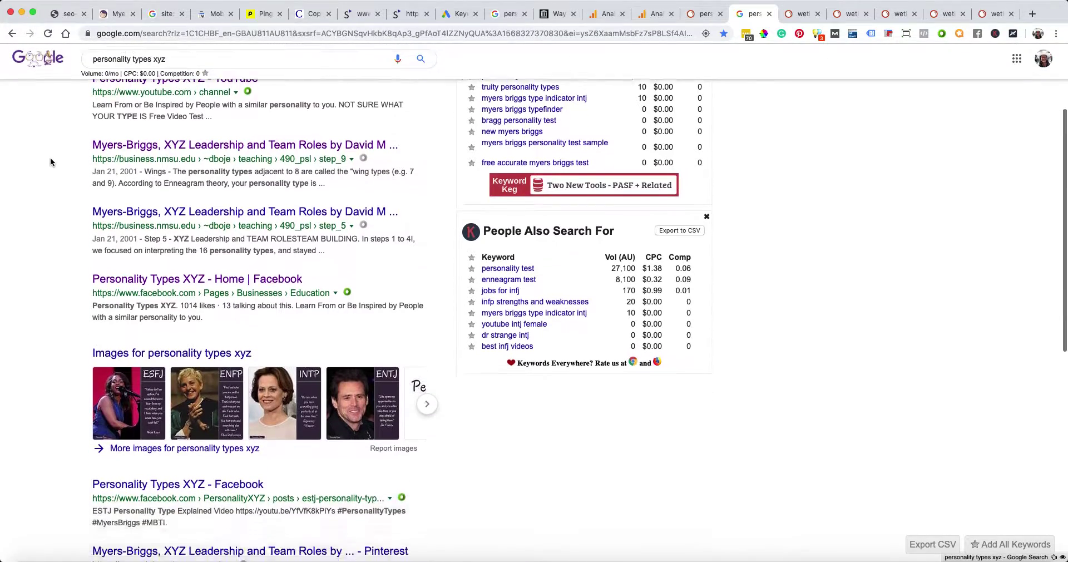
scroll(50, 162, down, 4)
scroll(50, 162, up, 10)
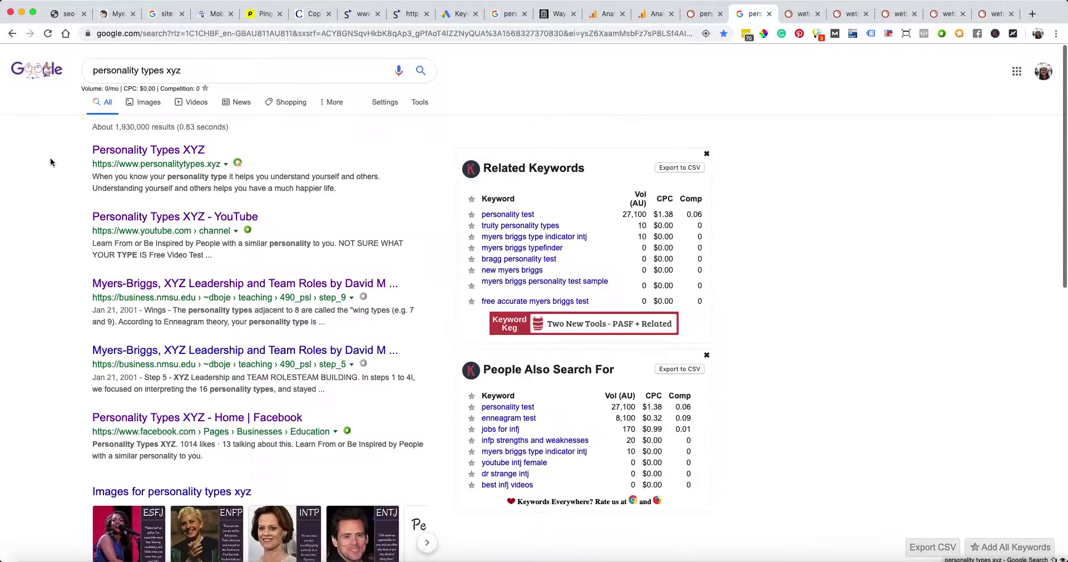